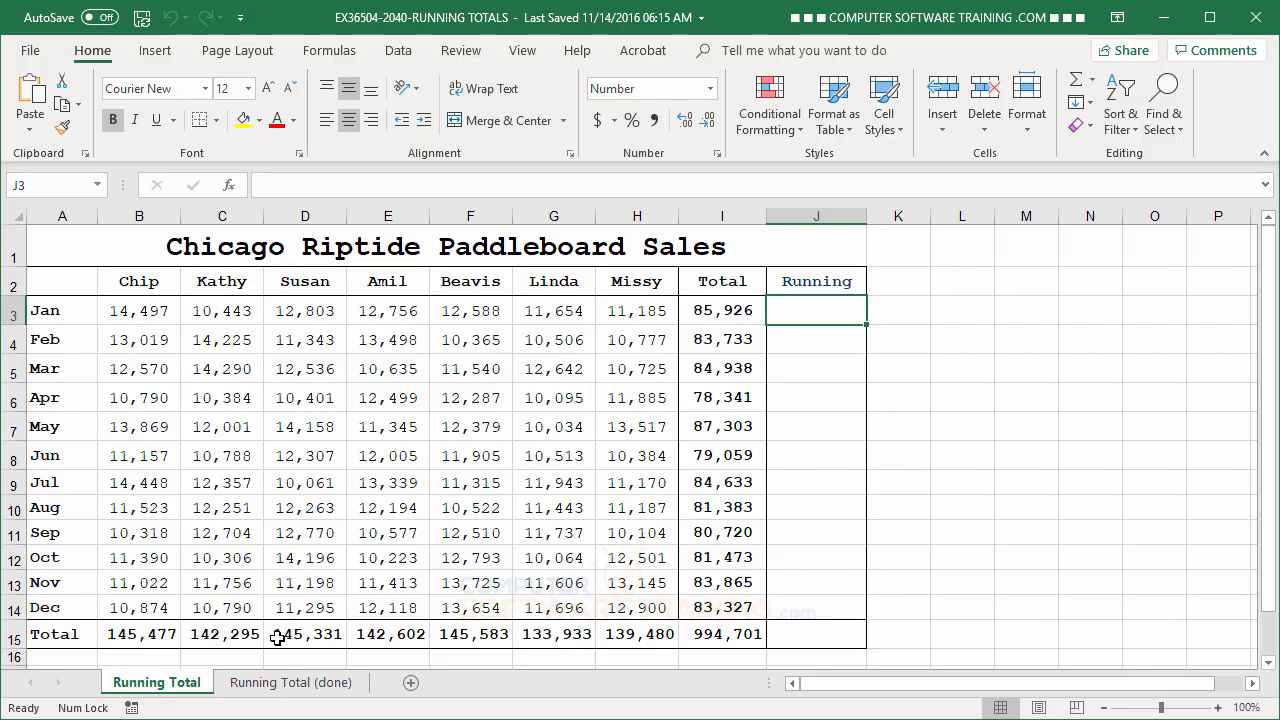
Examine the monthly totals and running totals on the Running Total (done) sheet.
left_click(290, 682)
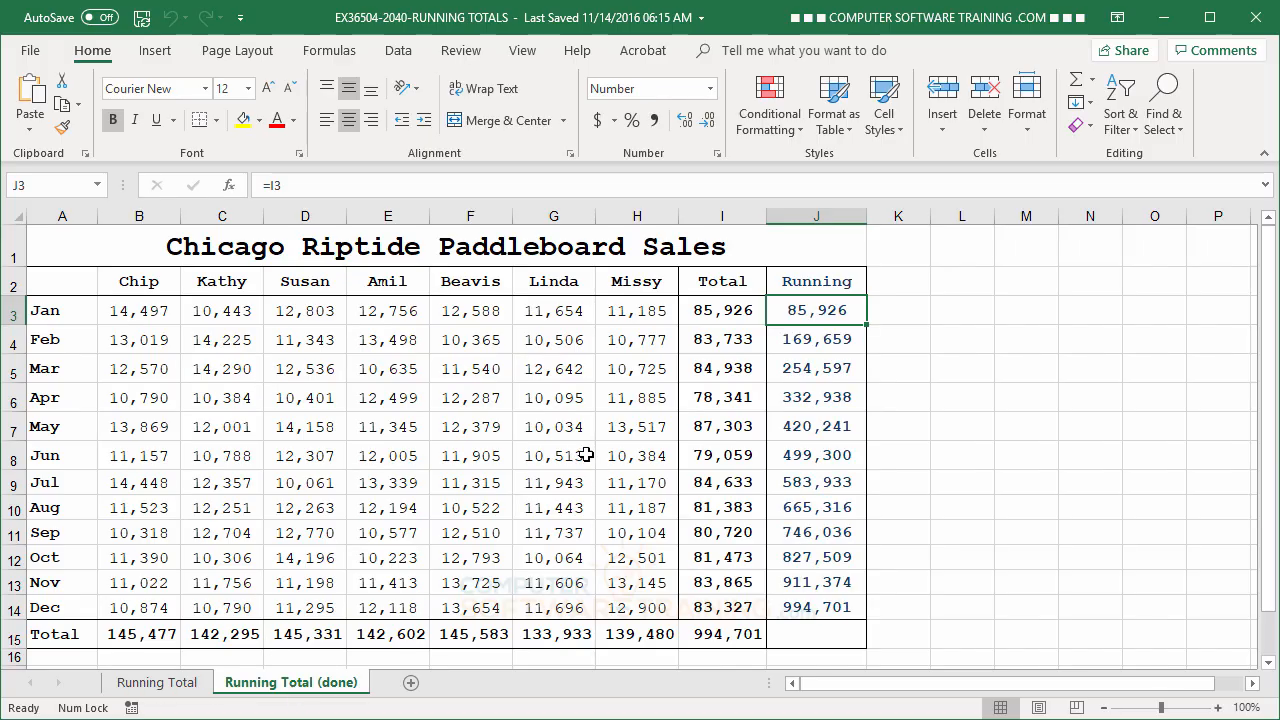
left_click(586, 451)
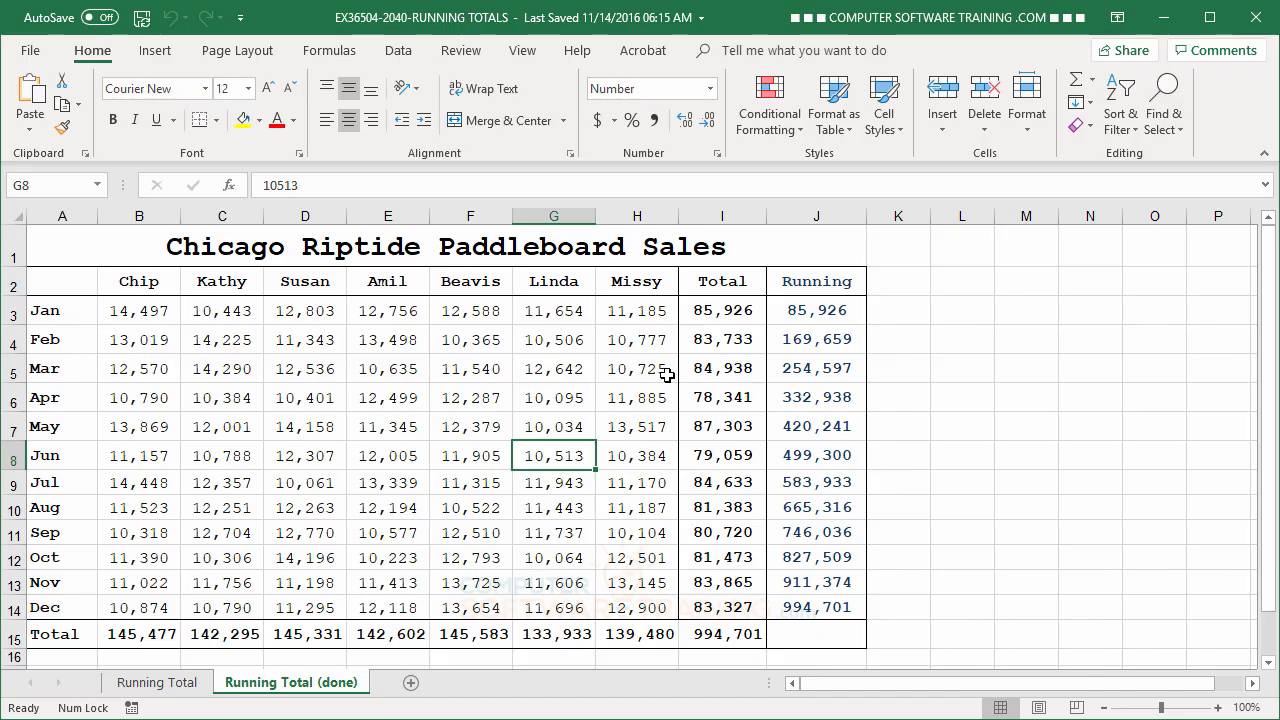
left_click(705, 370)
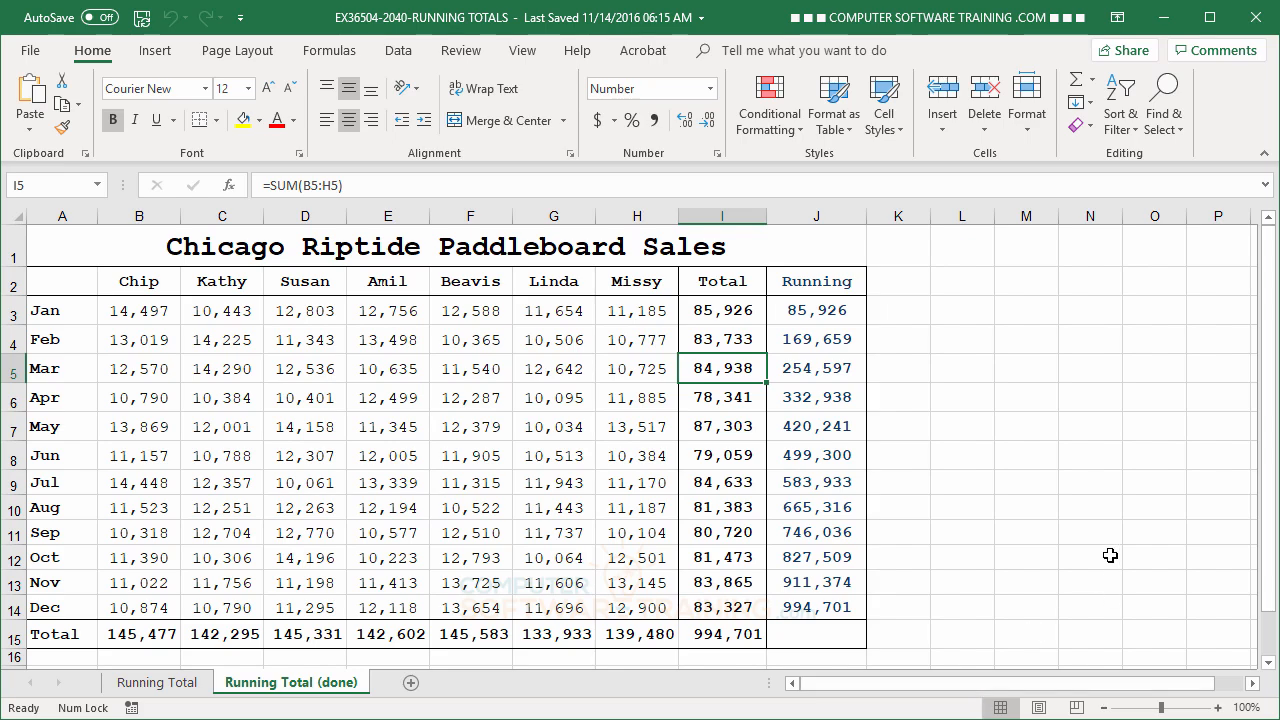
left_click(726, 457)
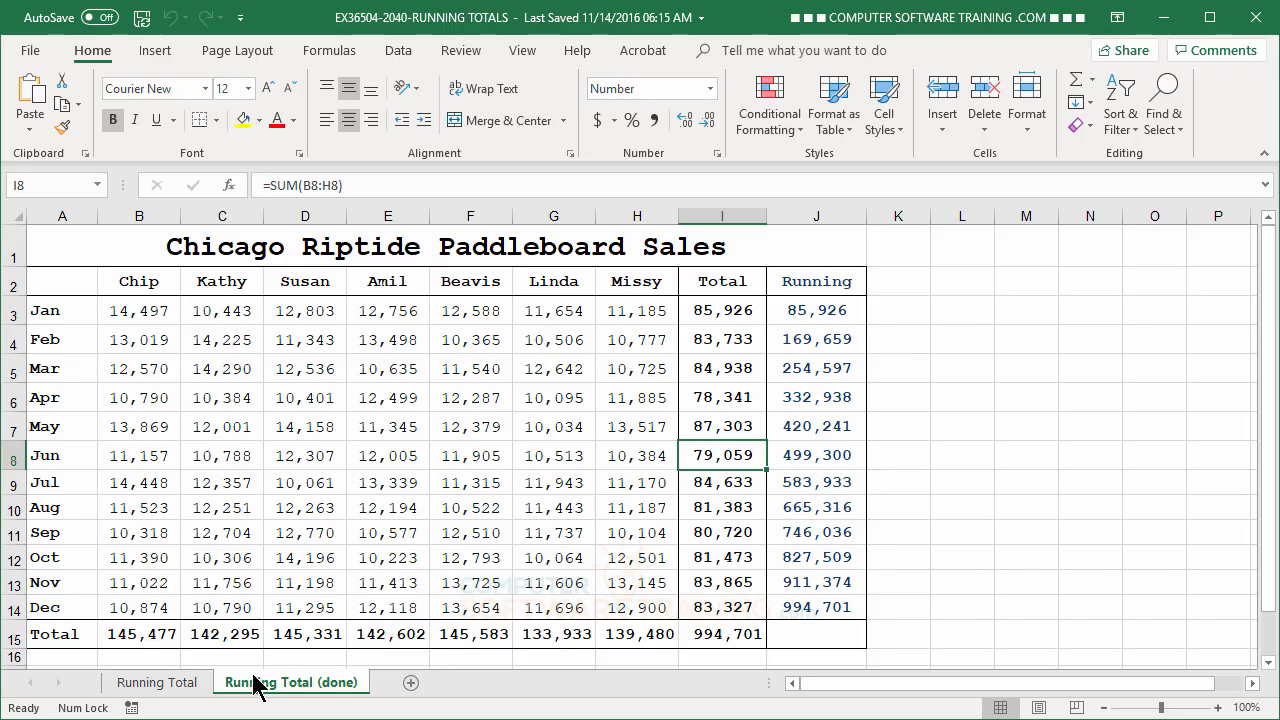
On the Running Total sheet, enter =I3 in J3 as January's running total and check the cell's formula.
left_click(190, 688)
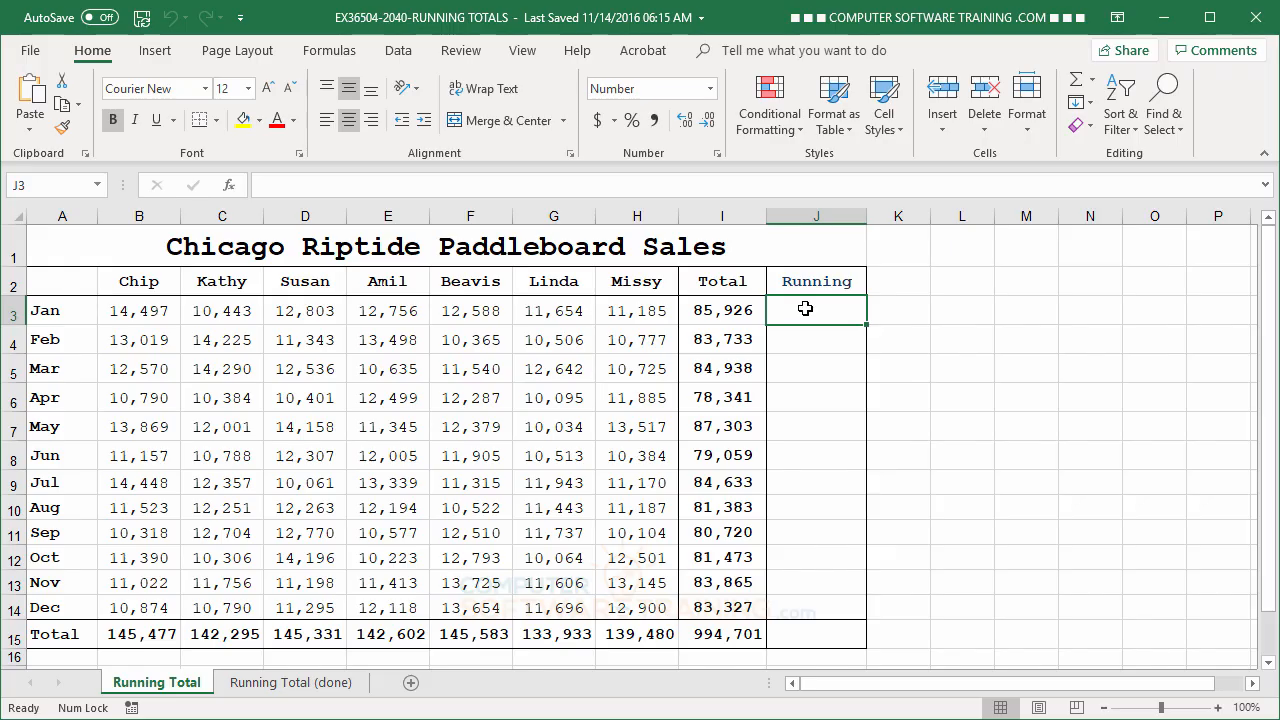
type("=")
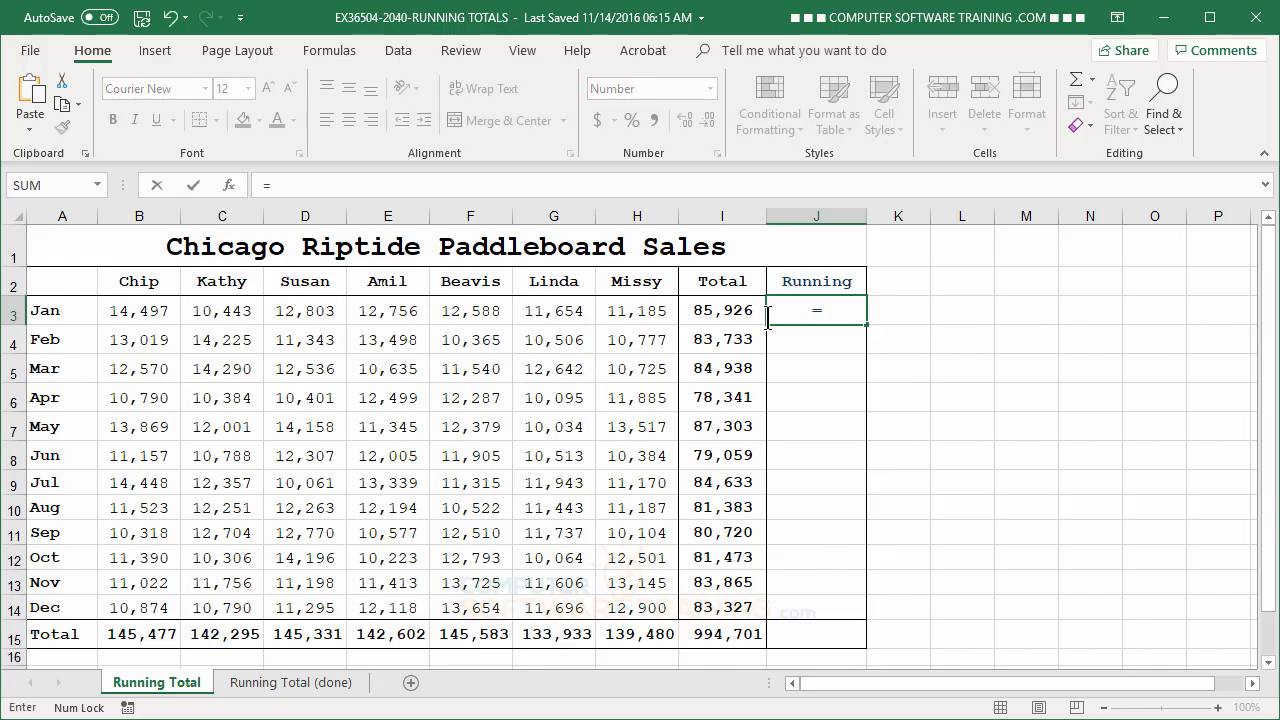
left_click(724, 312)
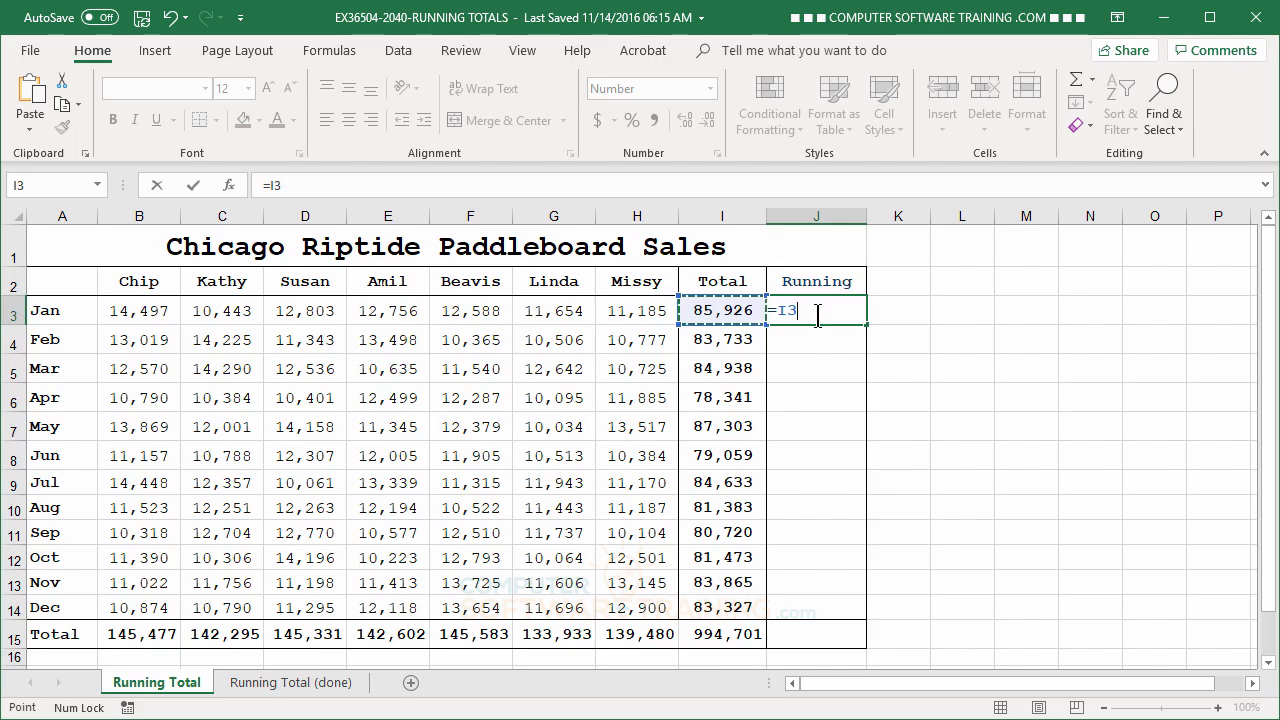
key("Return")
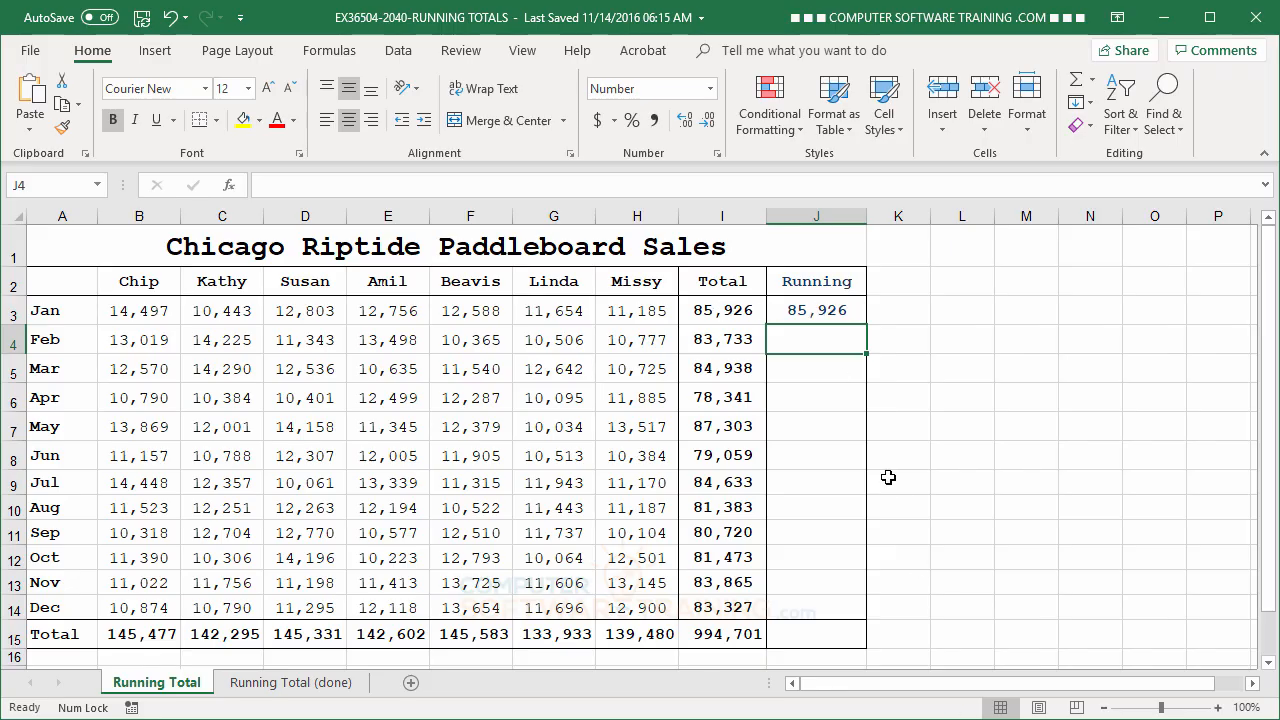
left_click(830, 313)
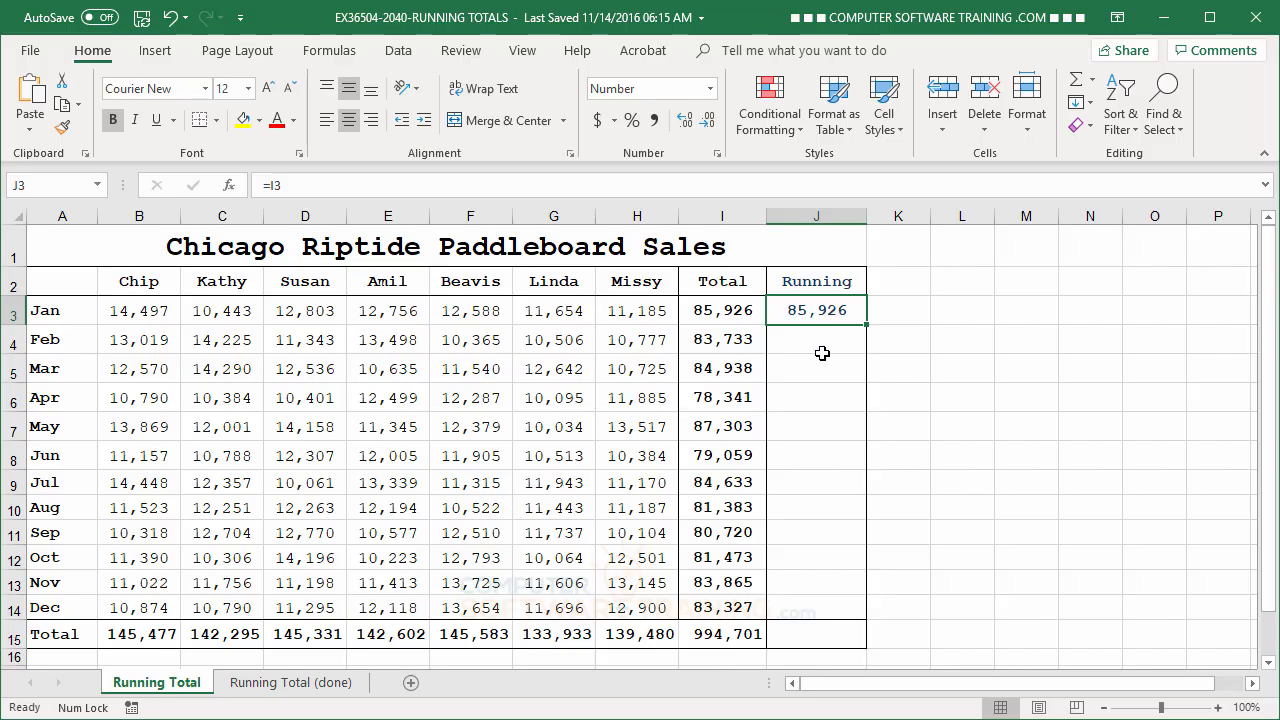
Examine which monthly values in the Total column each running total has to add up, such as January with February and July with August.
left_click(829, 340)
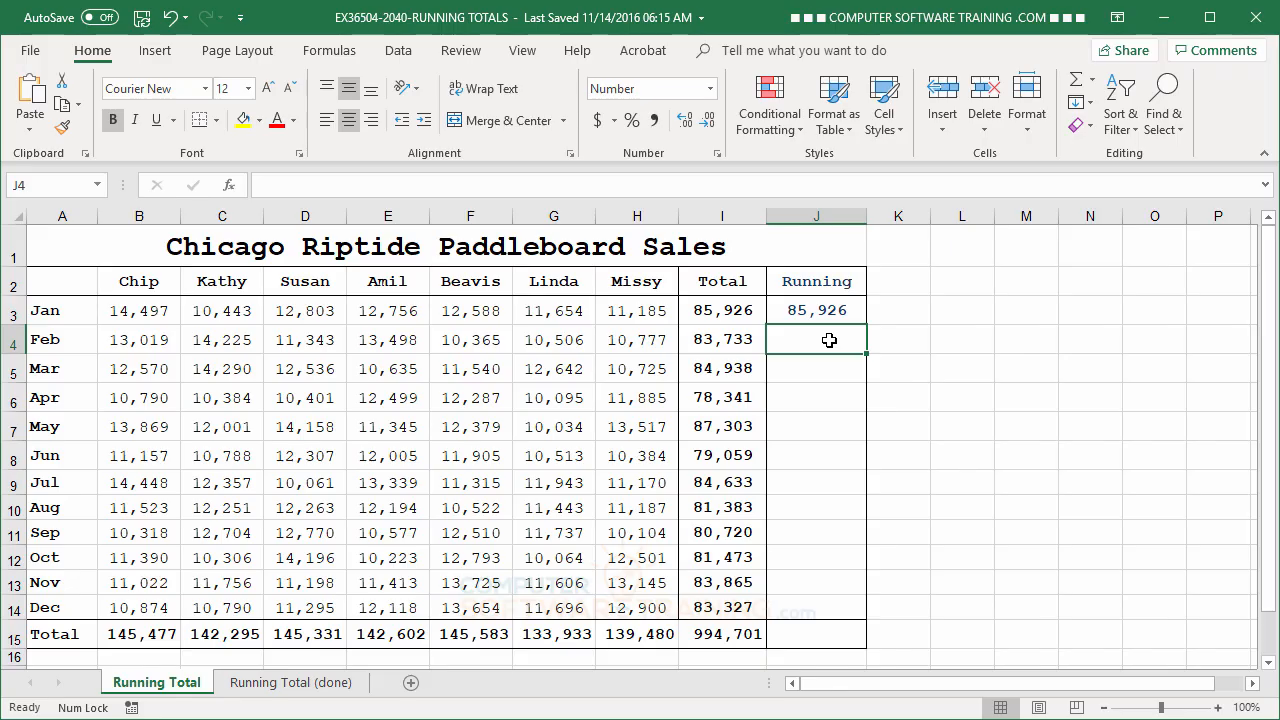
left_click(725, 343)
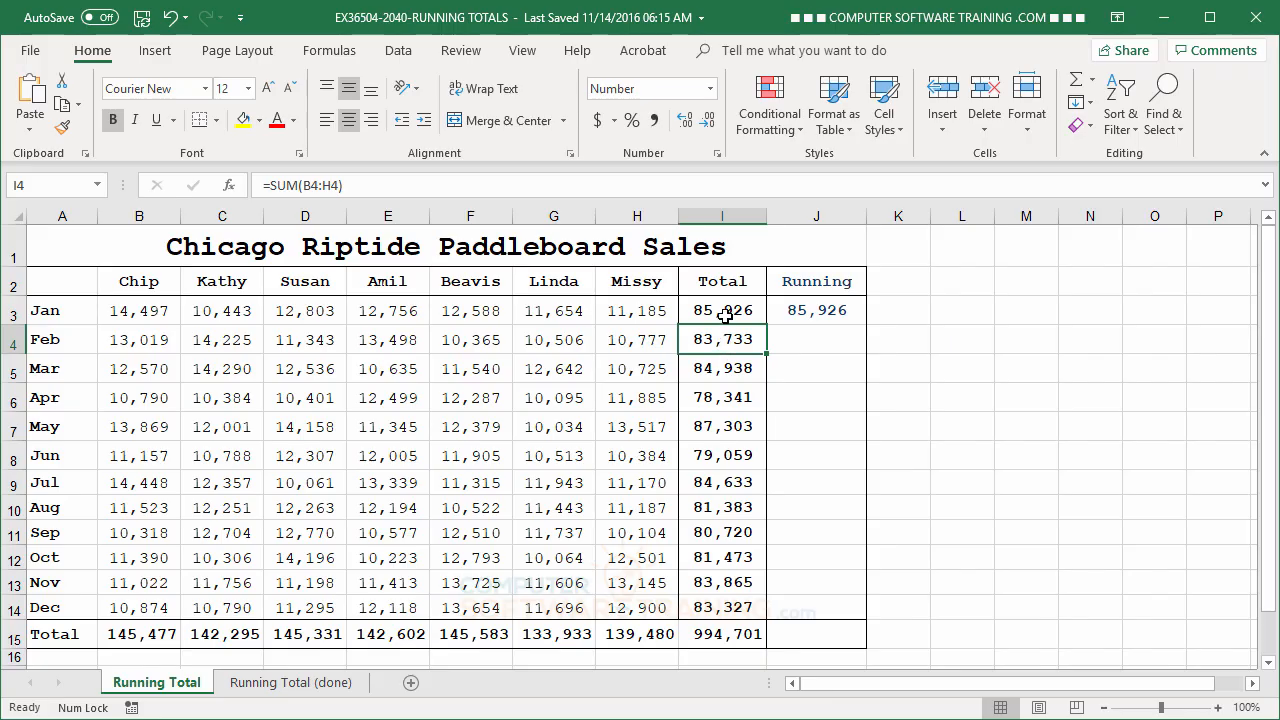
left_click(727, 316)
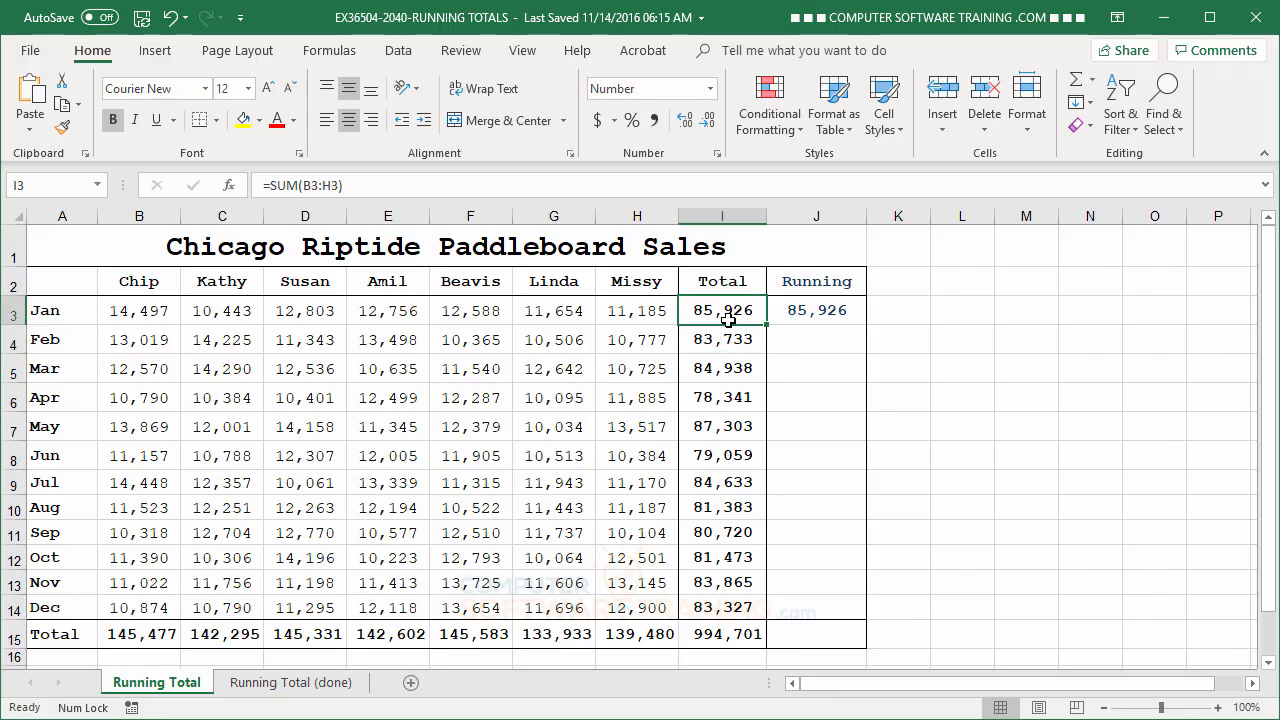
left_click(822, 341)
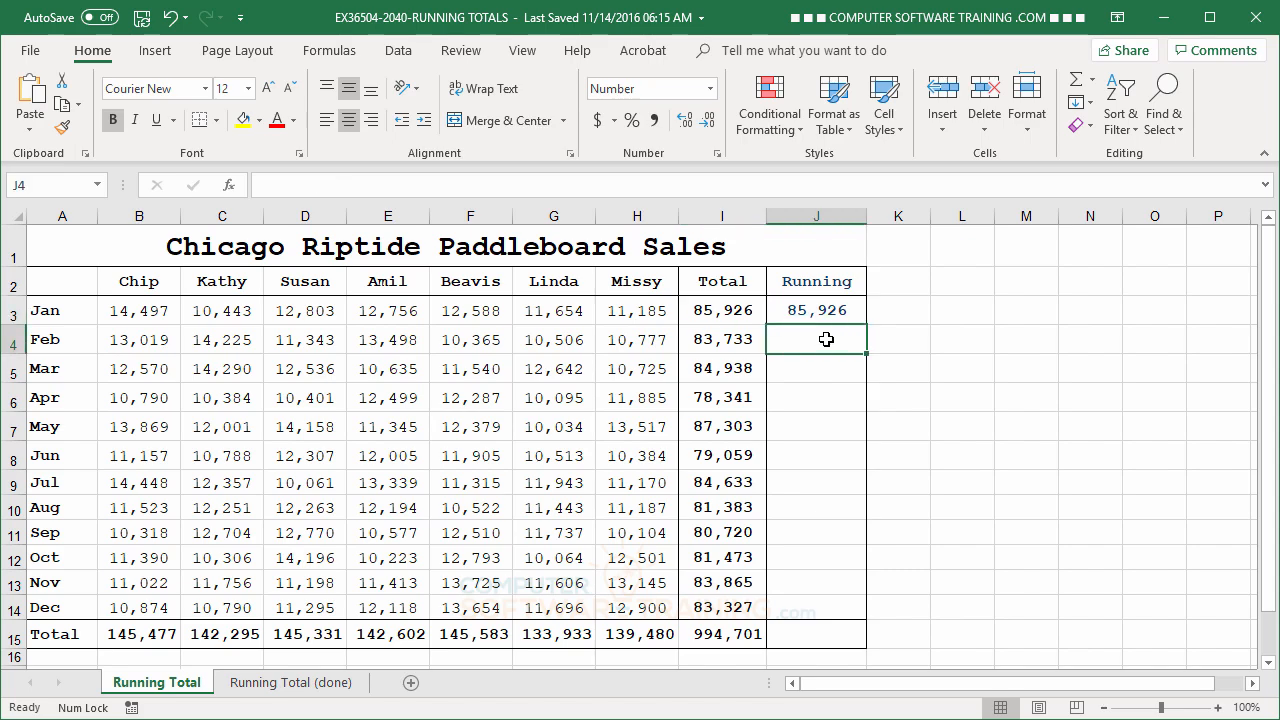
left_click(740, 314)
left_click(737, 341)
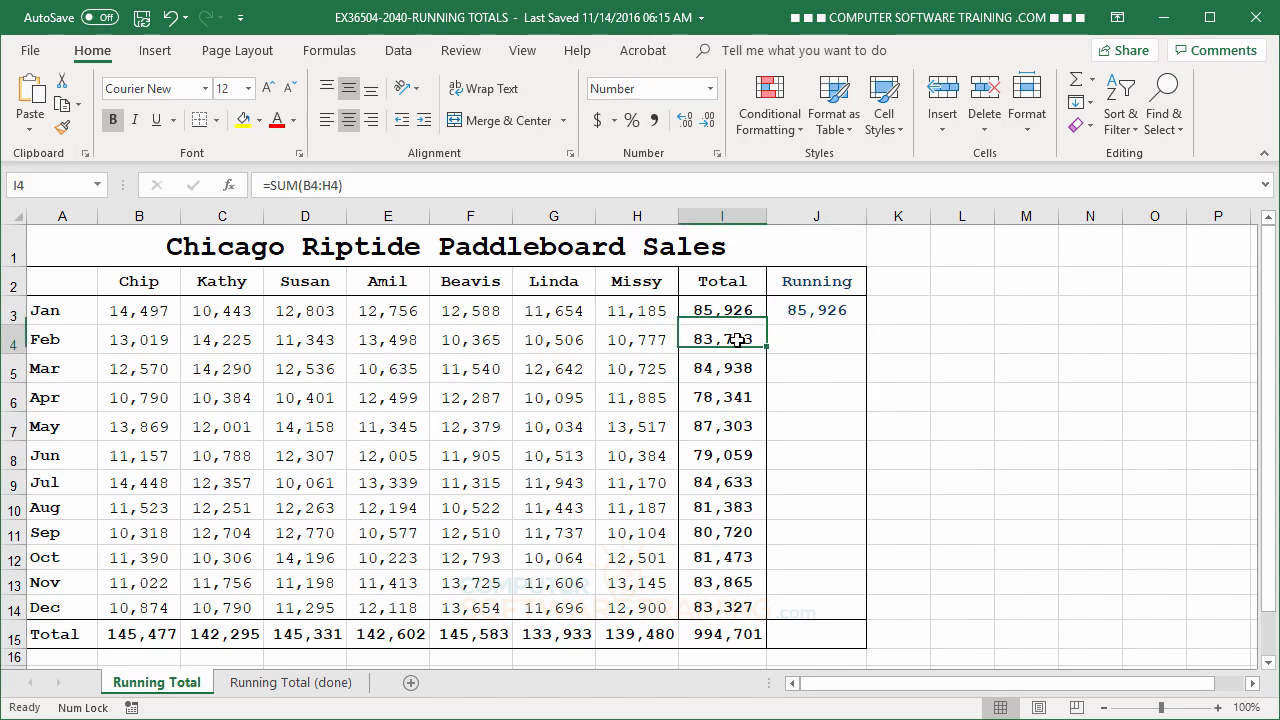
left_click(811, 335)
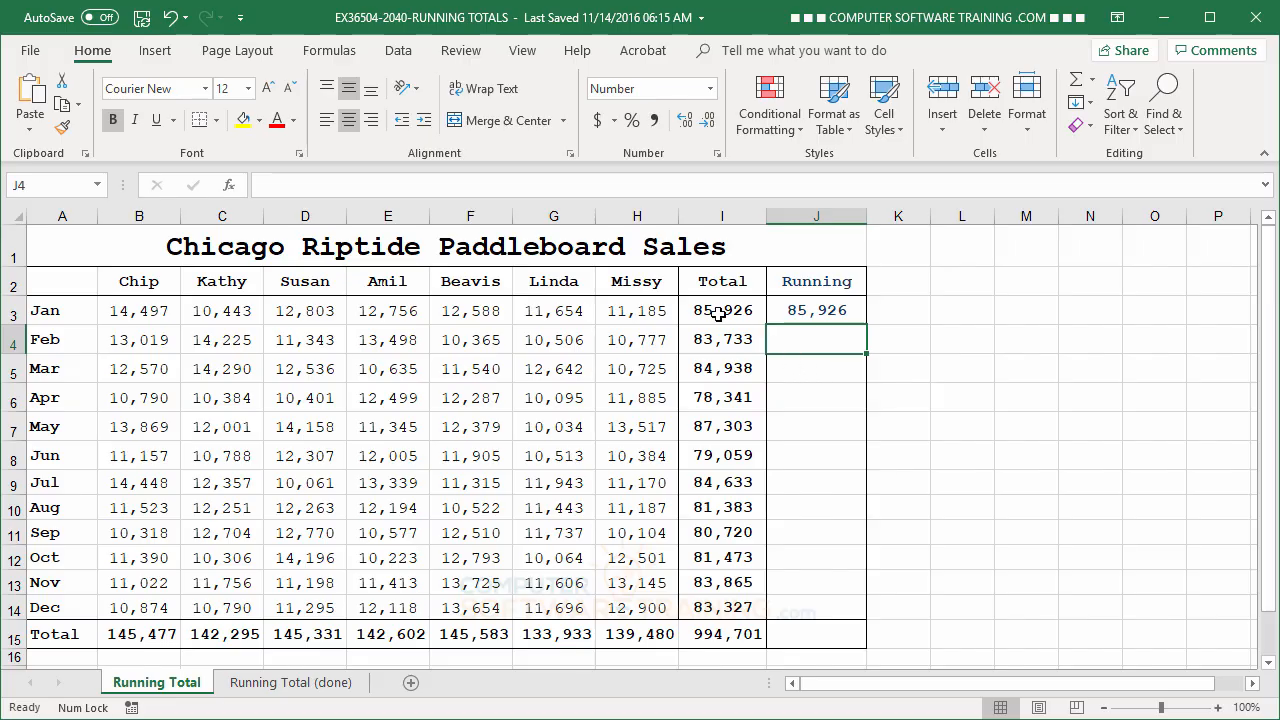
left_click_drag(720, 311, 729, 367)
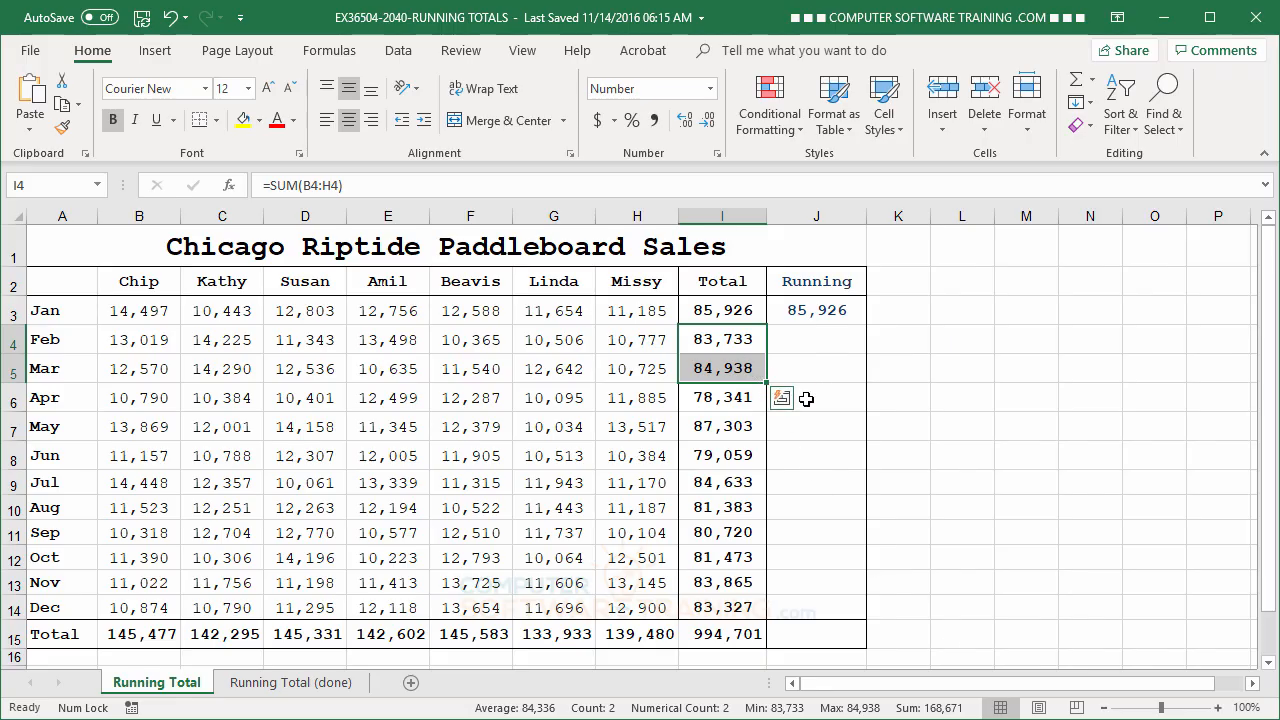
left_click(827, 501)
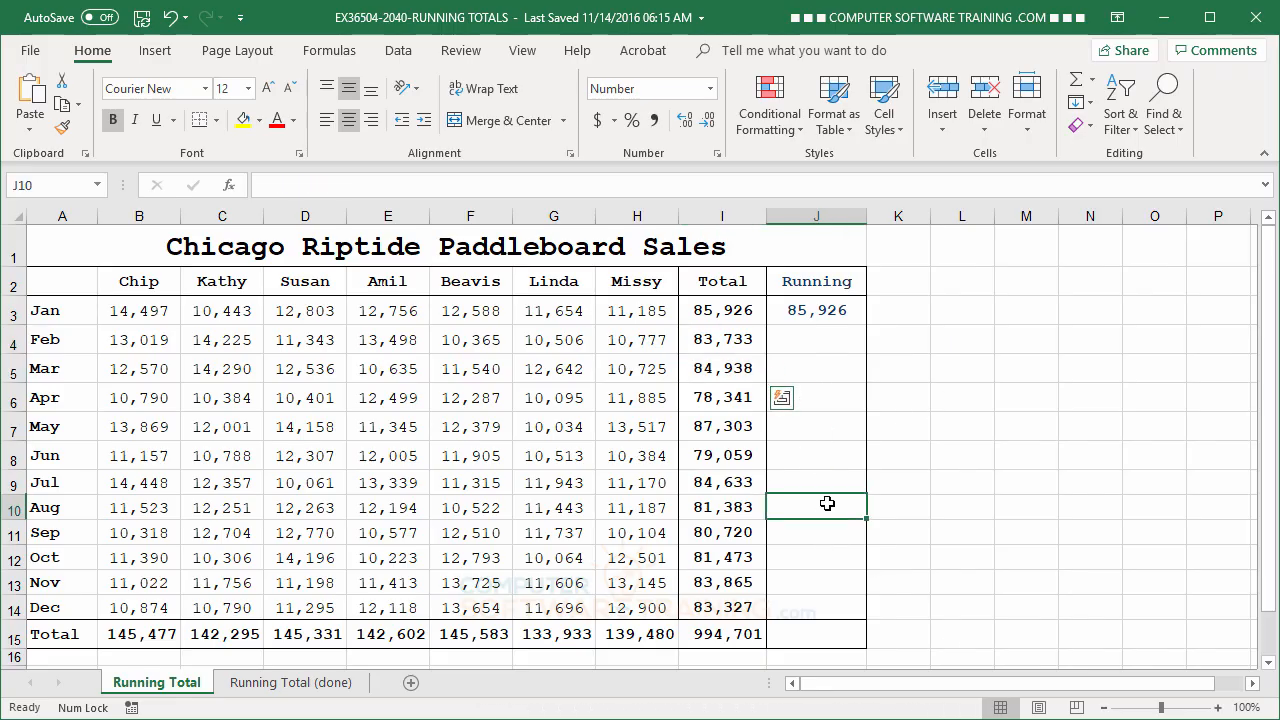
left_click(723, 490)
left_click_drag(723, 497, 752, 515)
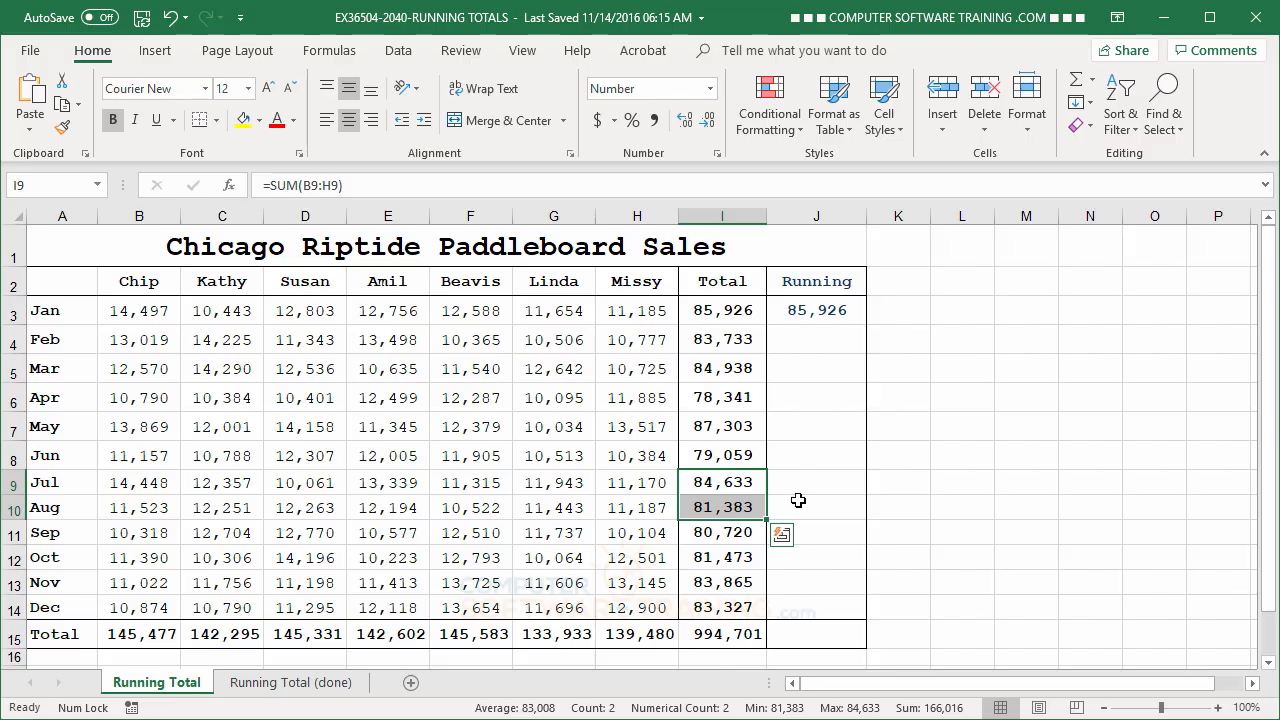
Enter =I4+J3 in J4 for February's running total and check it against the sum of I3:I4.
left_click(806, 335)
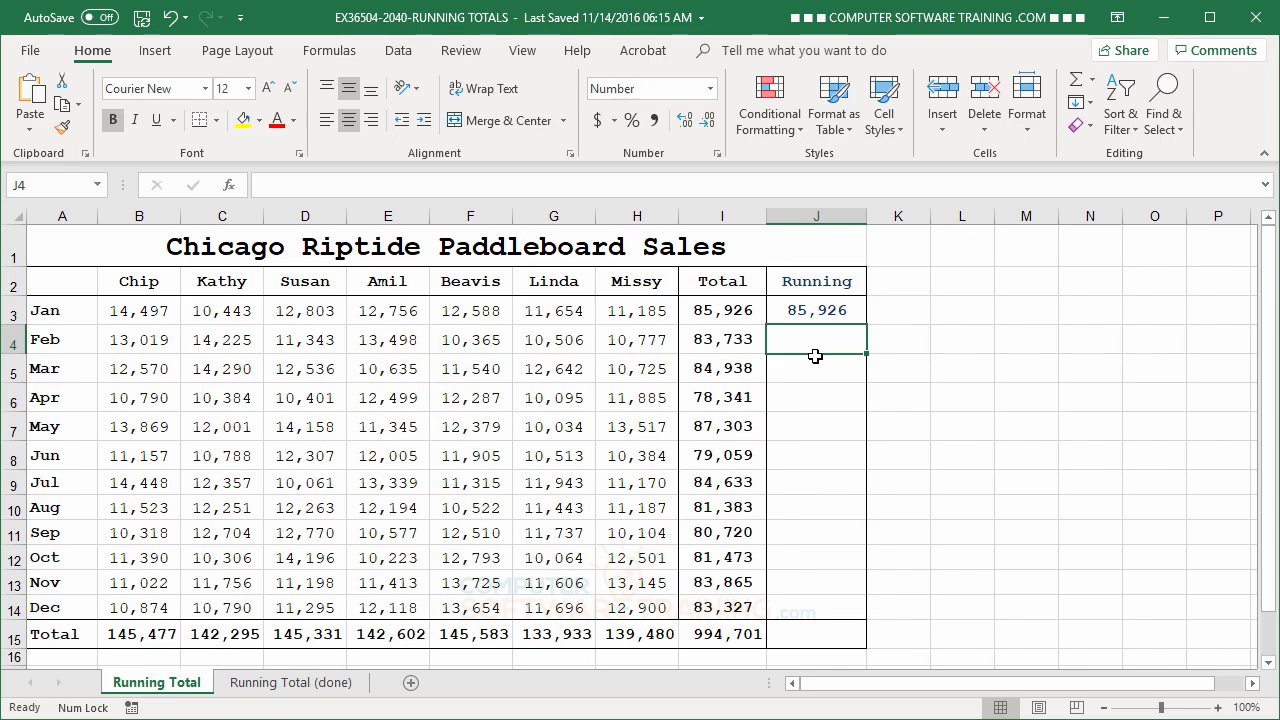
type("=")
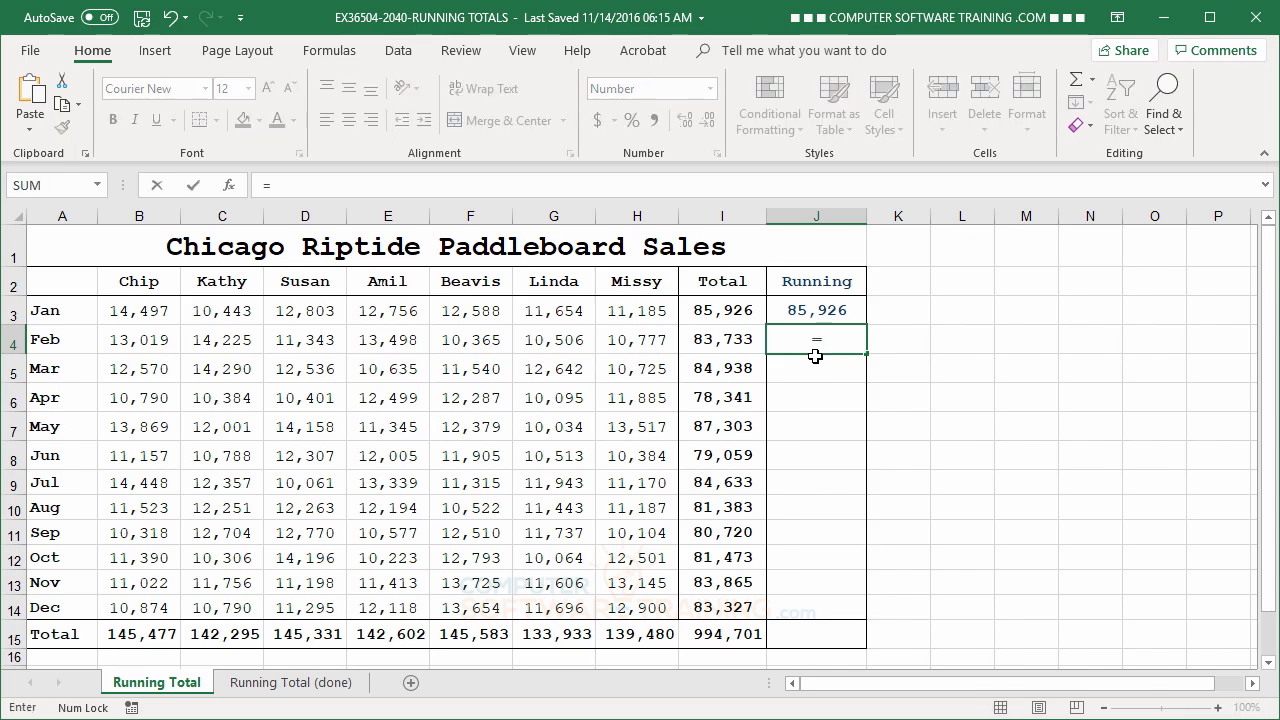
left_click(722, 340)
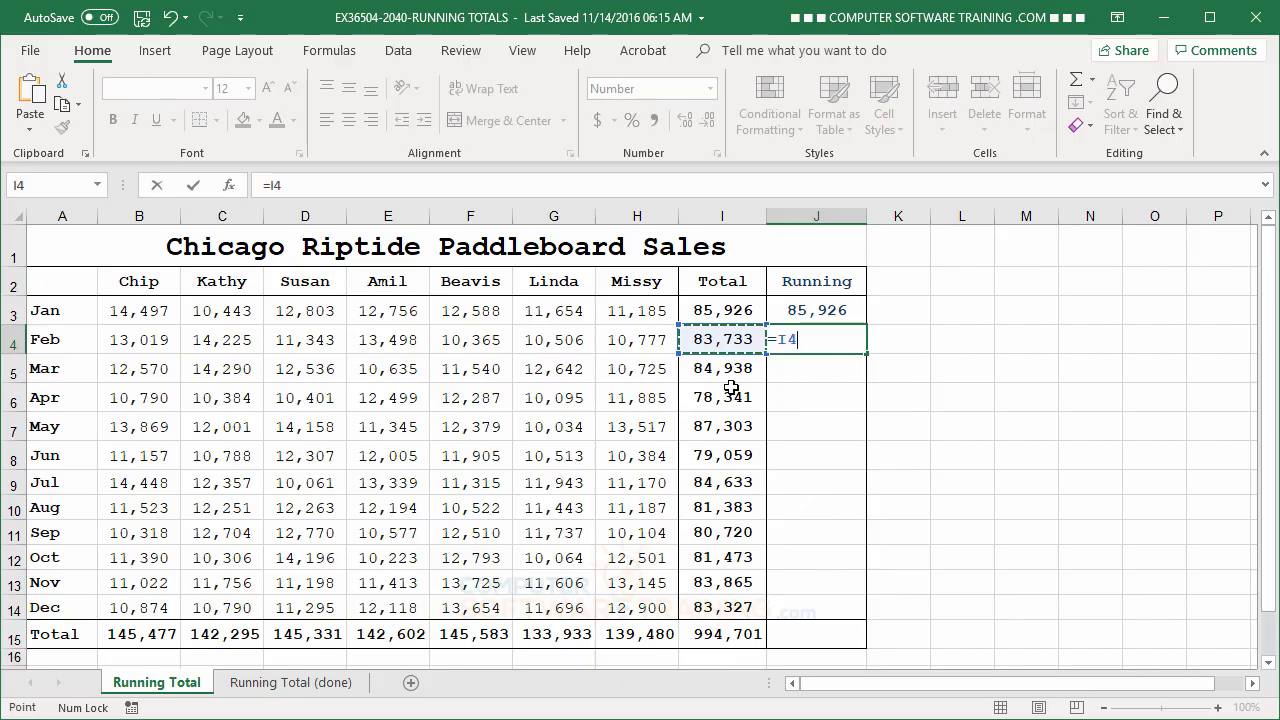
type("+")
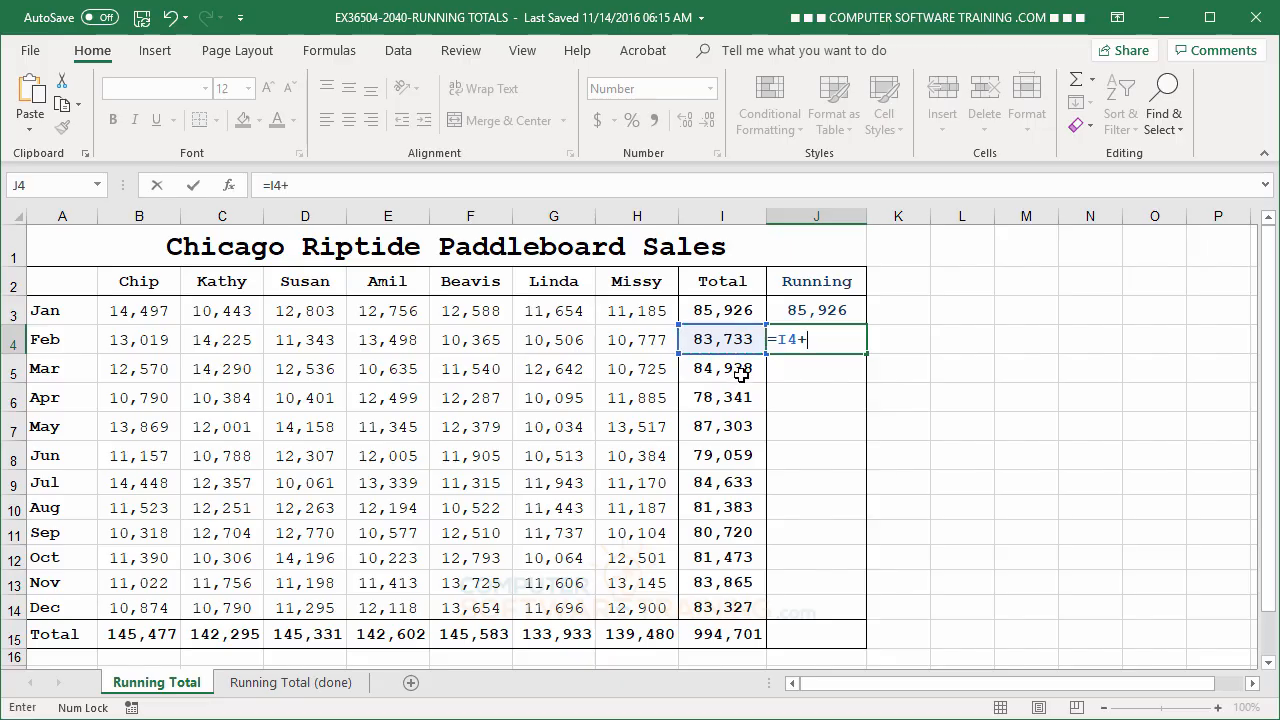
left_click(826, 313)
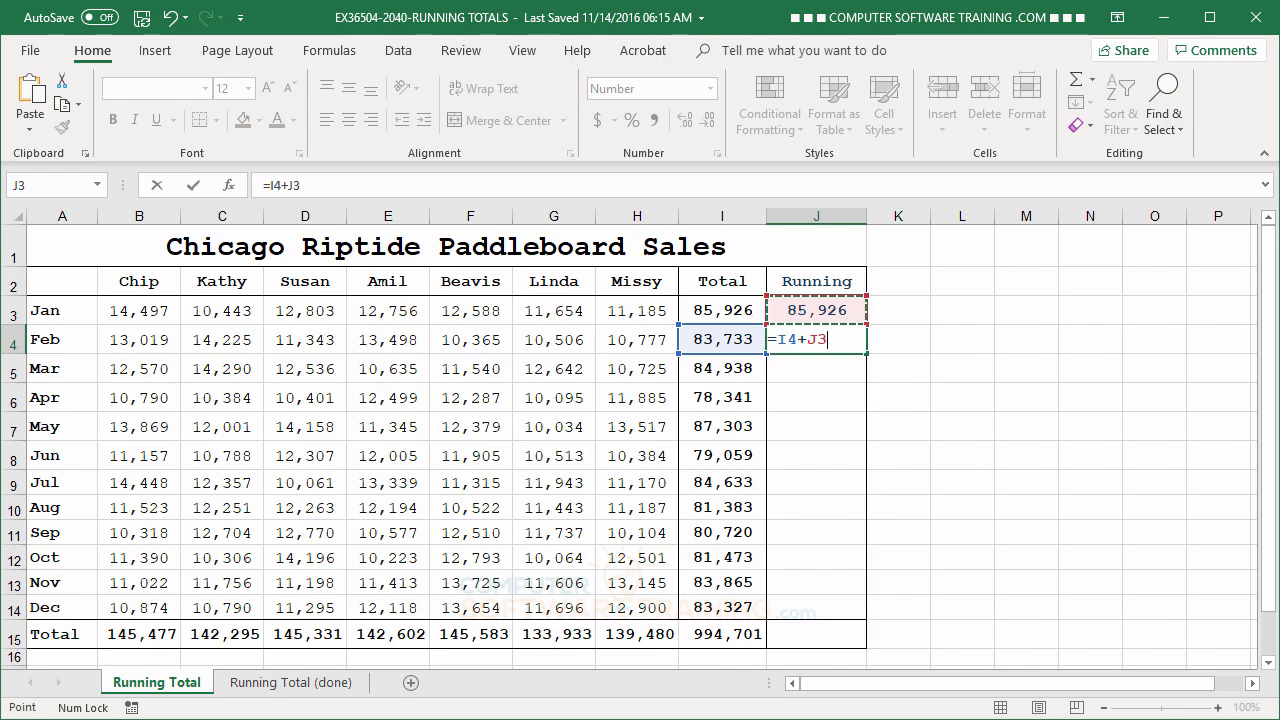
key("Return")
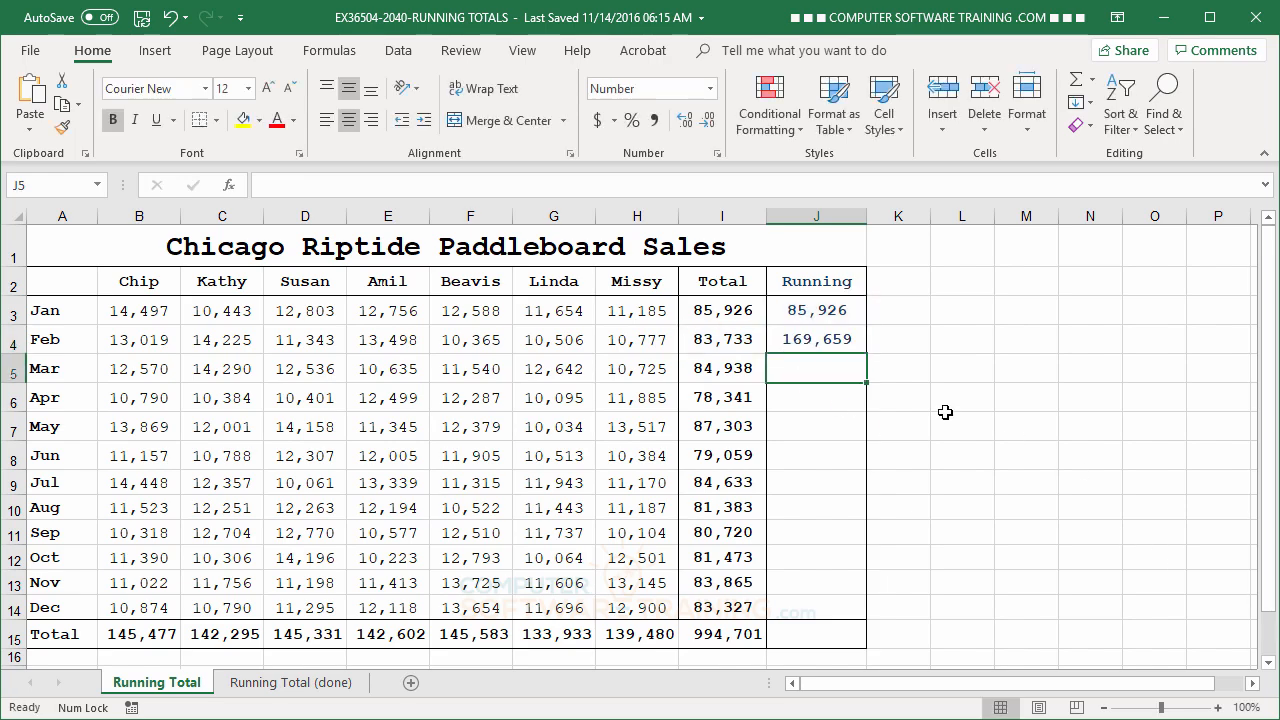
left_click(822, 342)
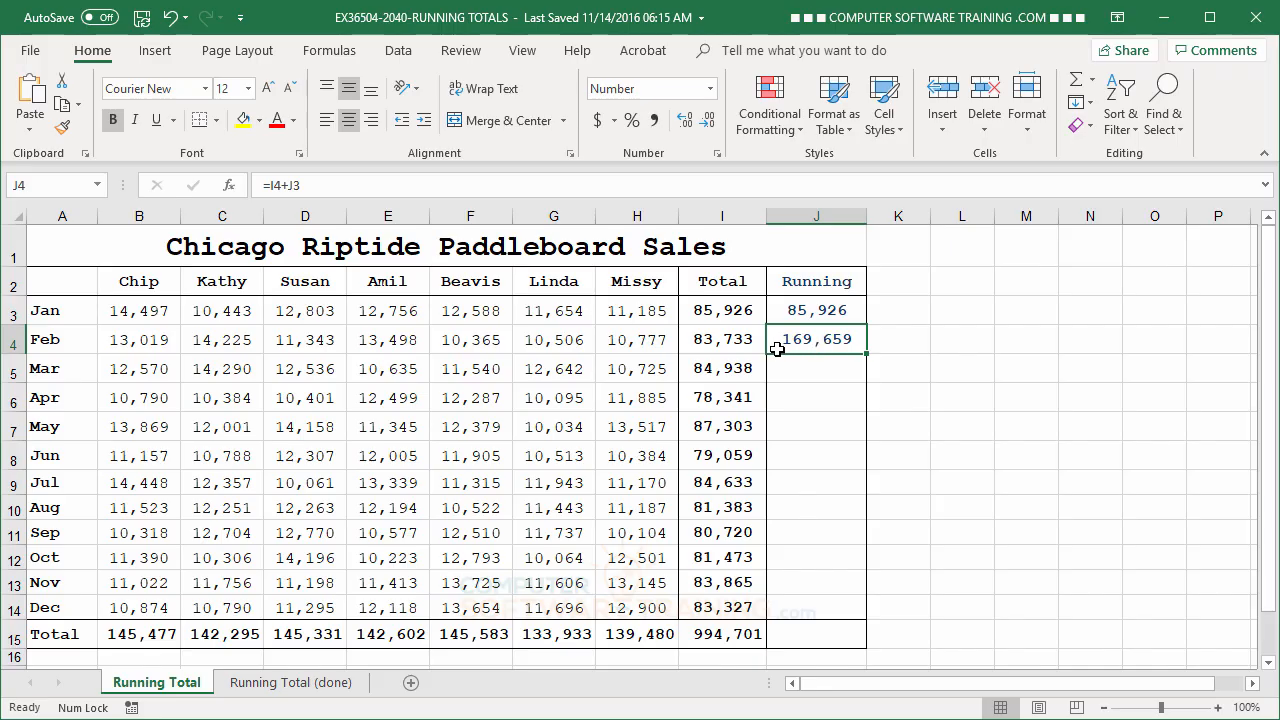
left_click(803, 306)
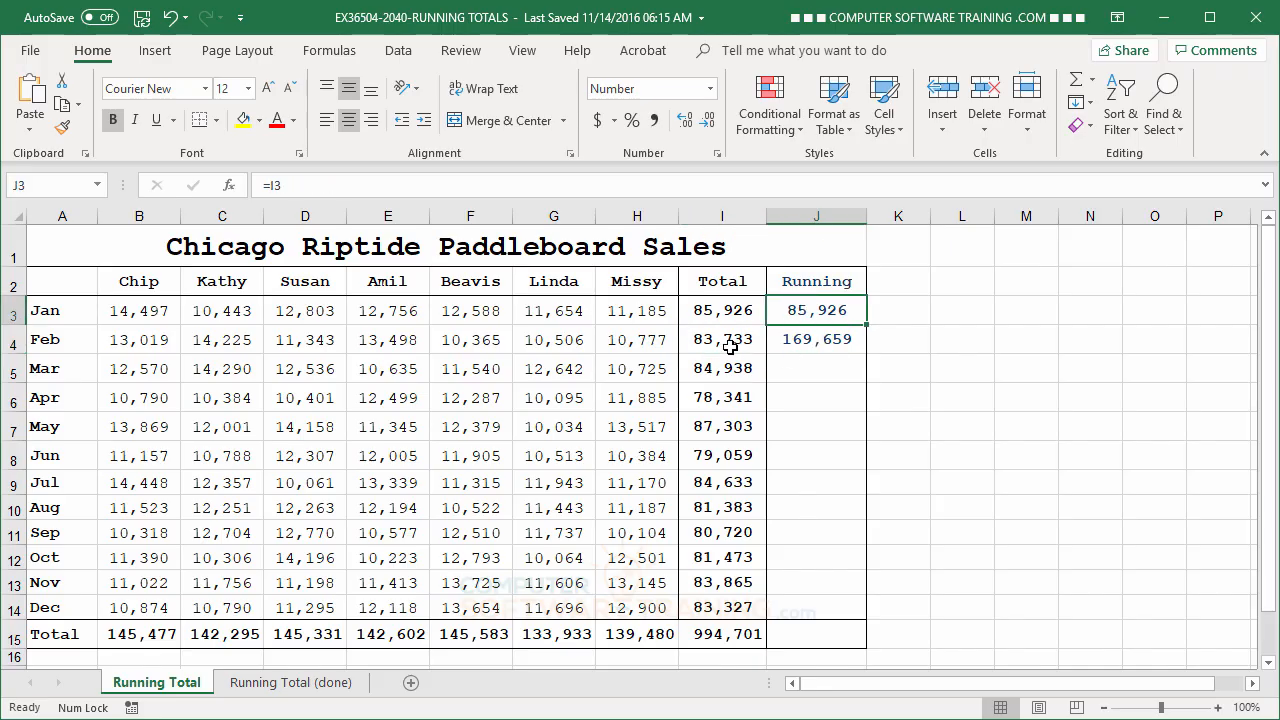
left_click_drag(718, 310, 720, 338)
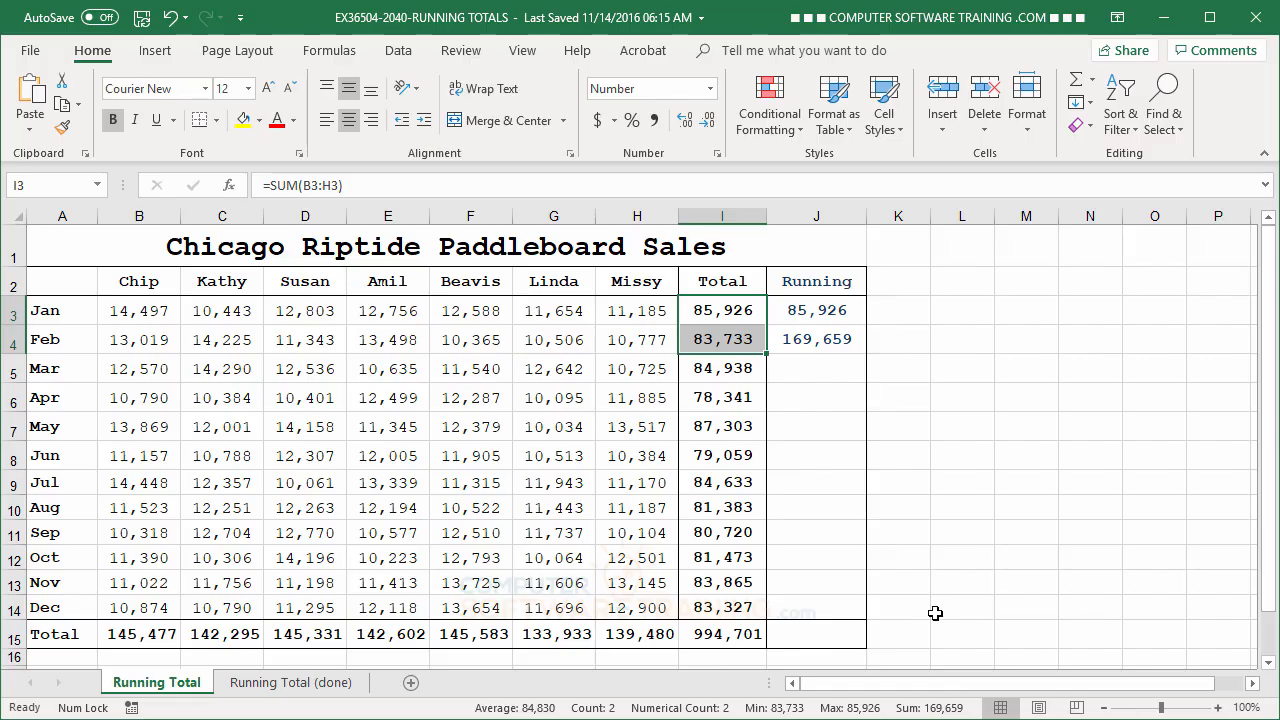
left_click(947, 418)
Fill the J4 formula down through J14 and compare December's running total with the grand total in I15.
left_click(815, 339)
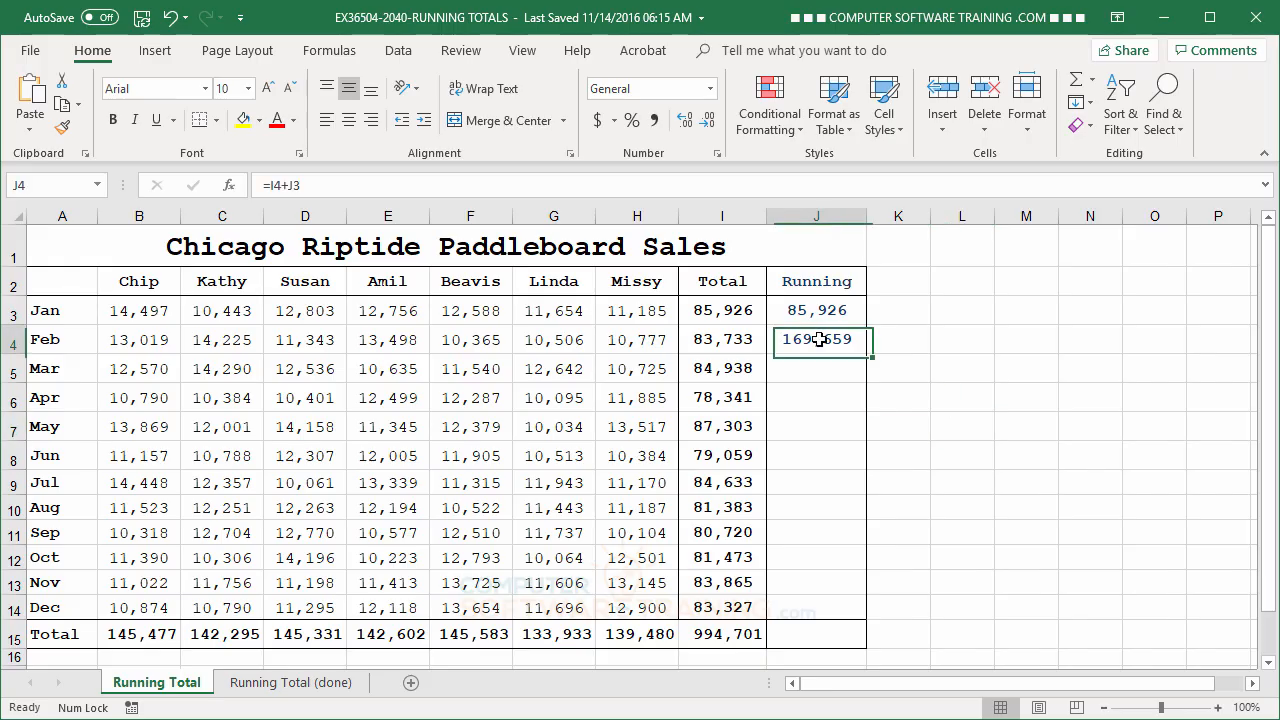
left_click_drag(860, 355, 874, 616)
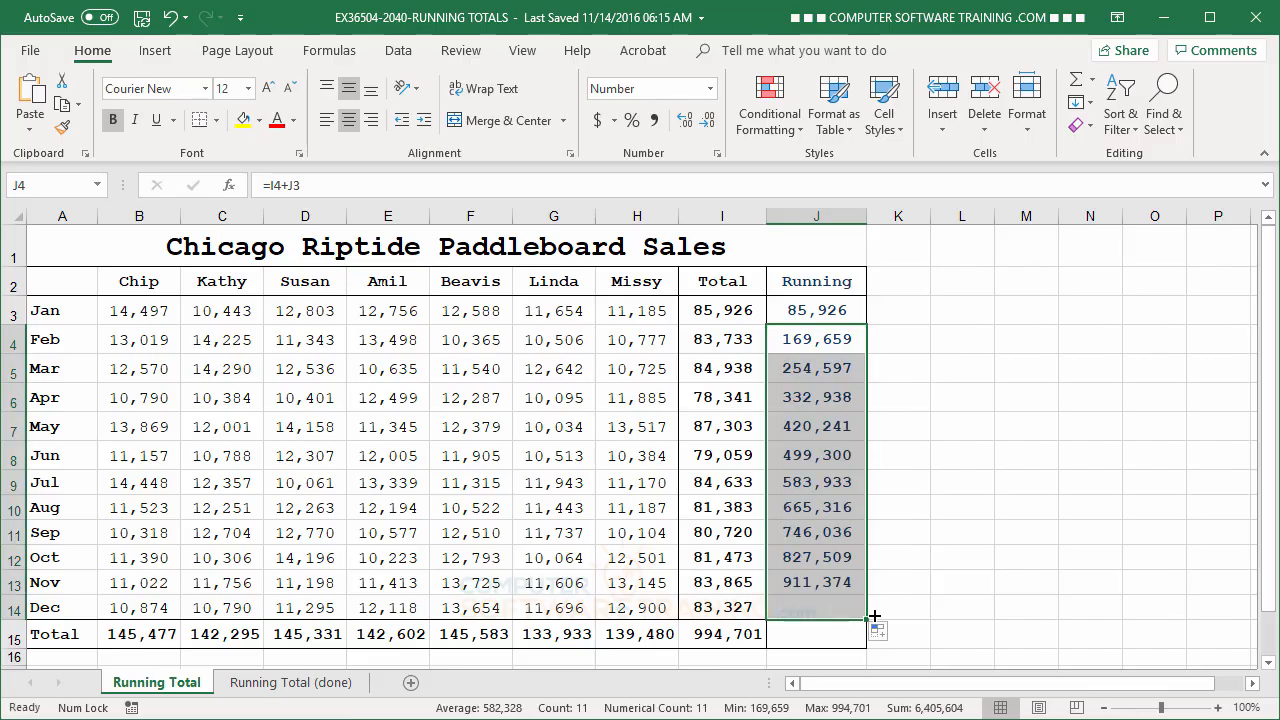
left_click(831, 482)
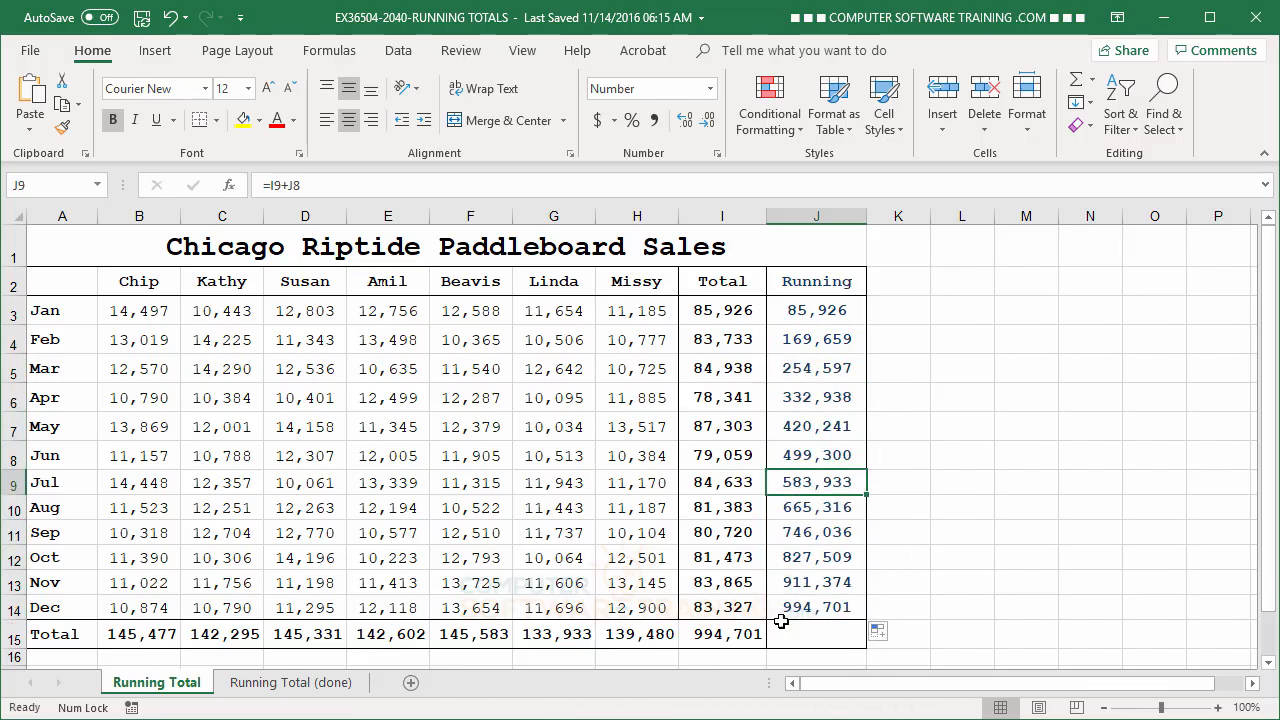
left_click(738, 632)
left_click(805, 609)
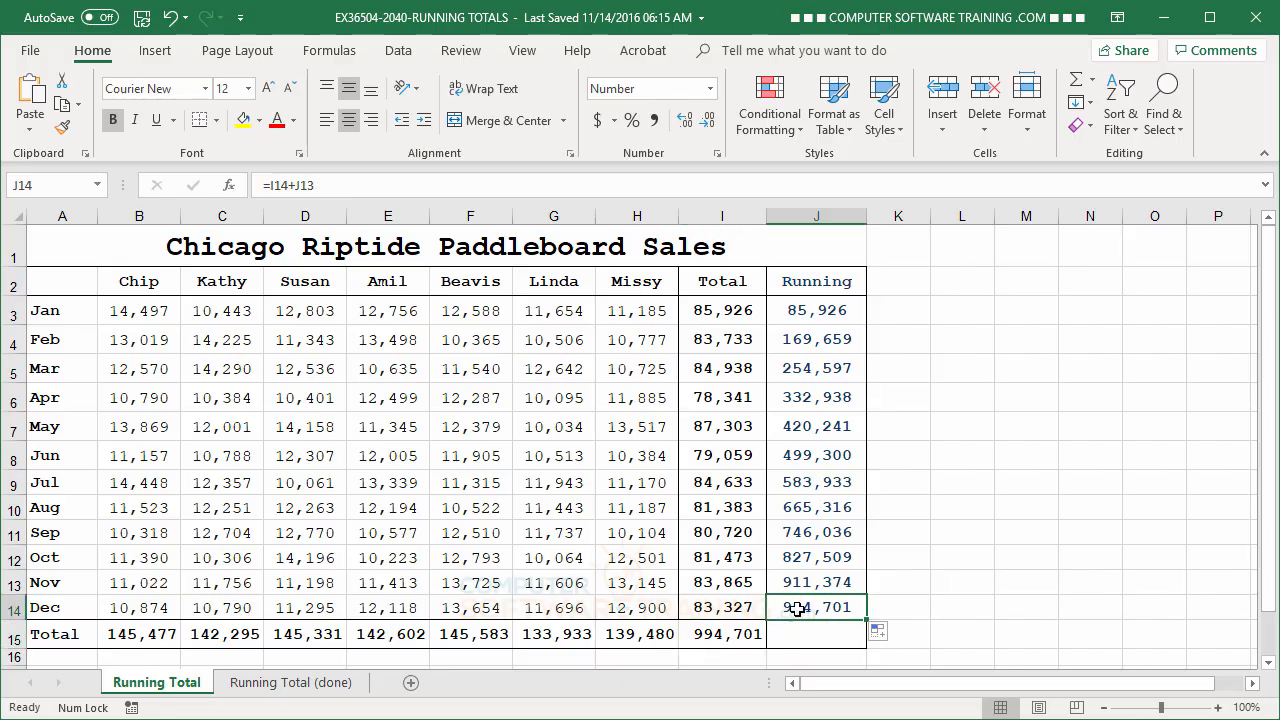
left_click(745, 634)
left_click(793, 608)
left_click(748, 636)
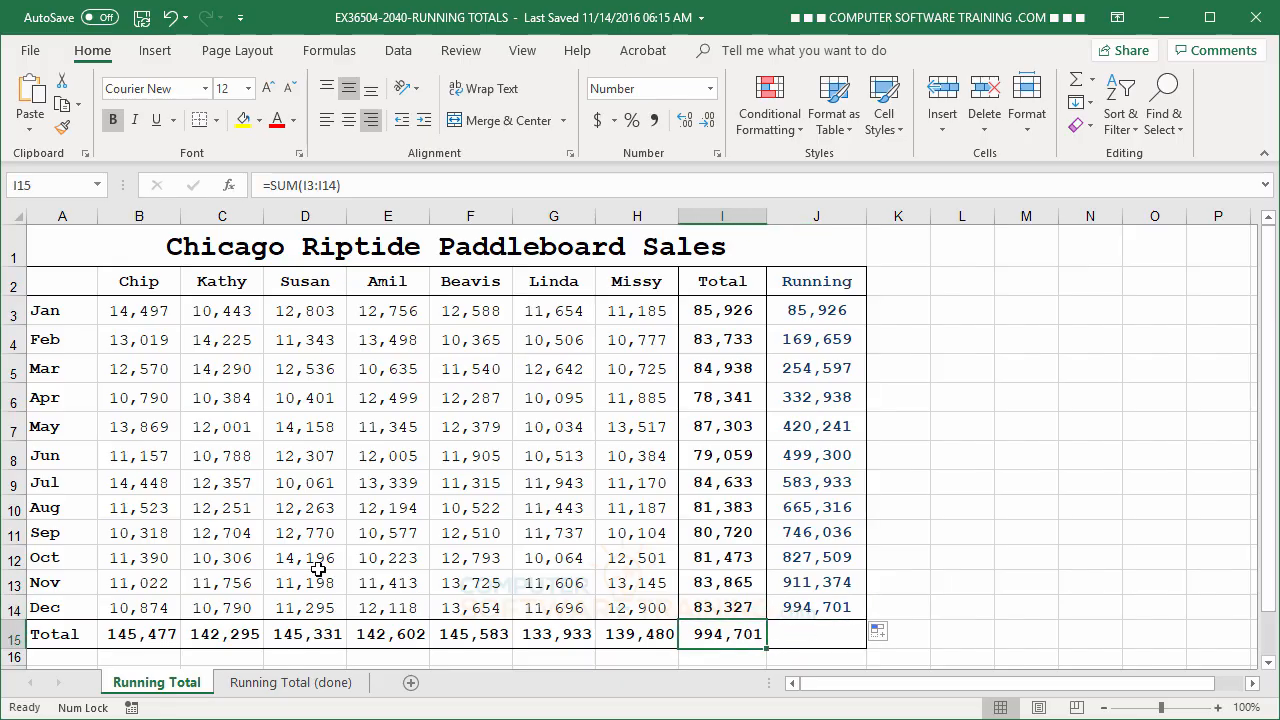
Change the February sales figure in C4 to 55000.
left_click(214, 340)
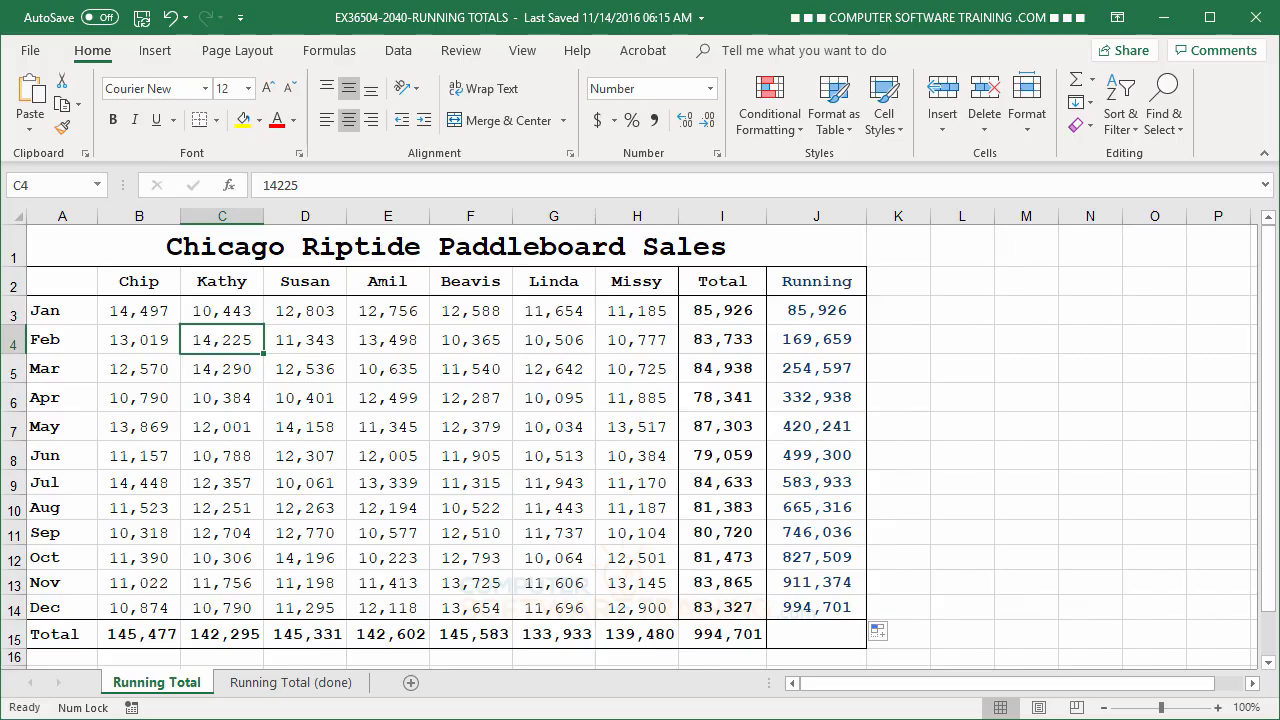
type("55000")
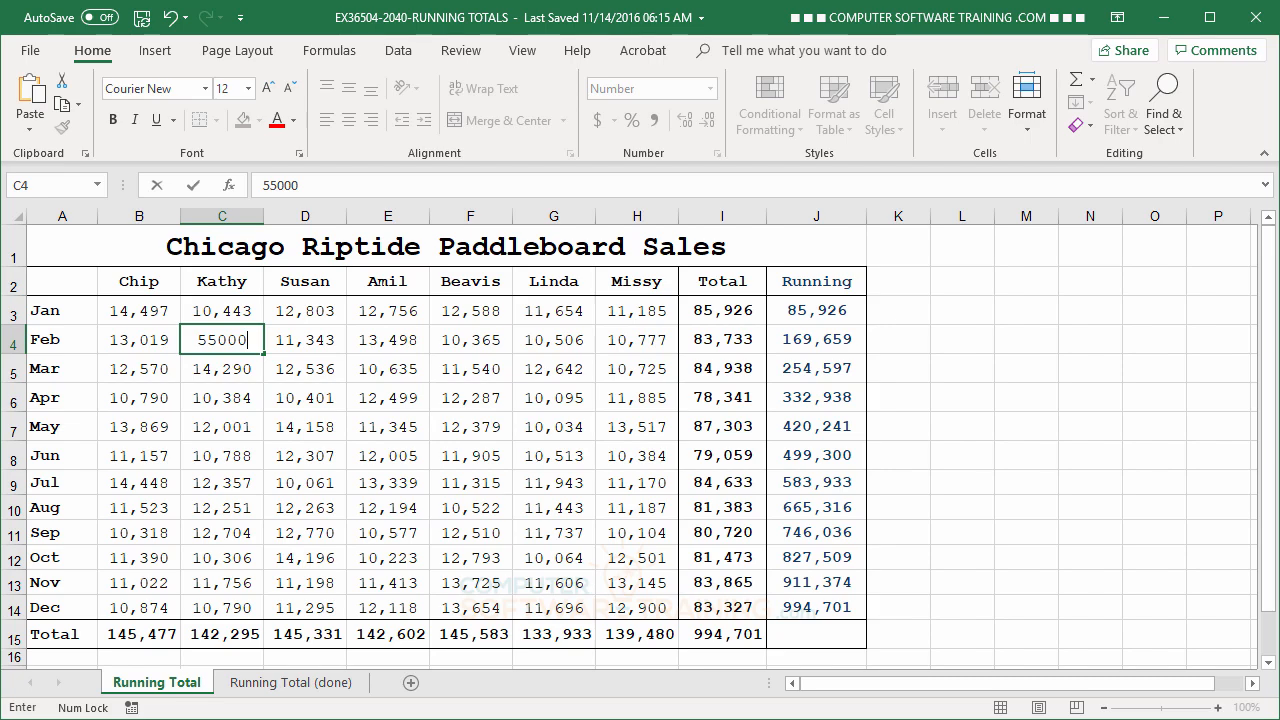
key("Return")
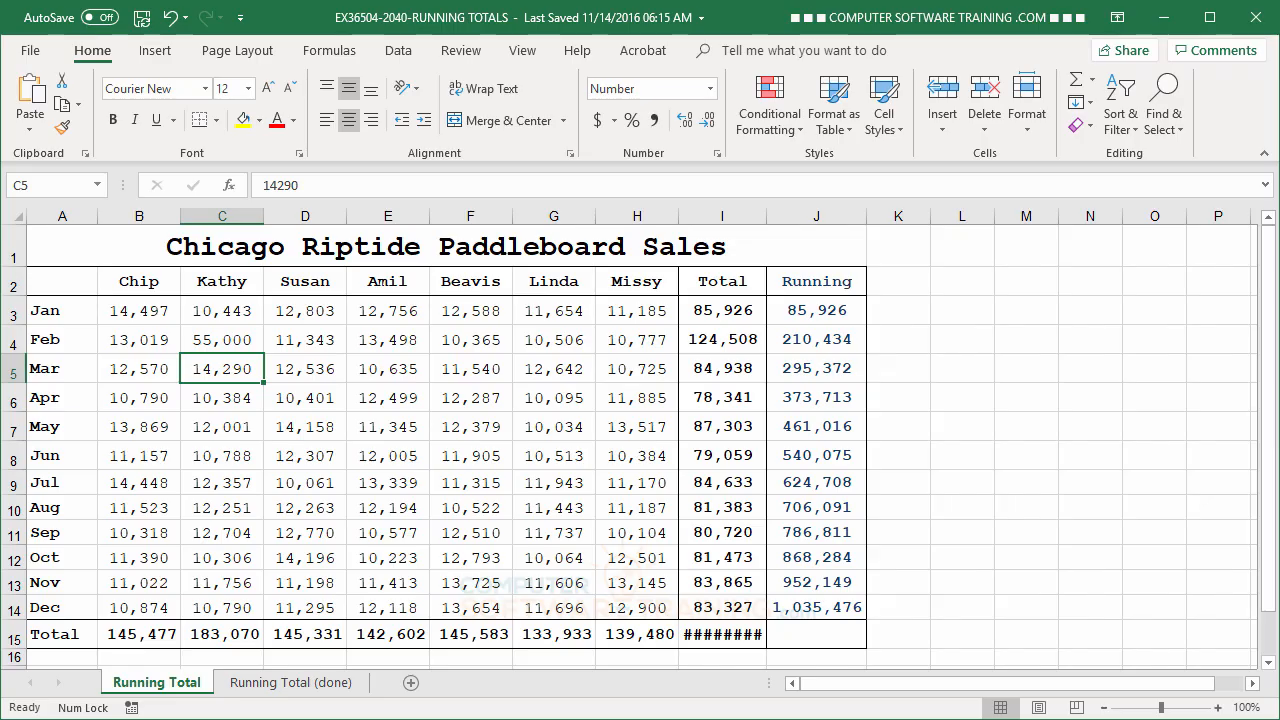
AutoFit the width of column I and clear the running total formulas from J3:J14.
double_click(766, 216)
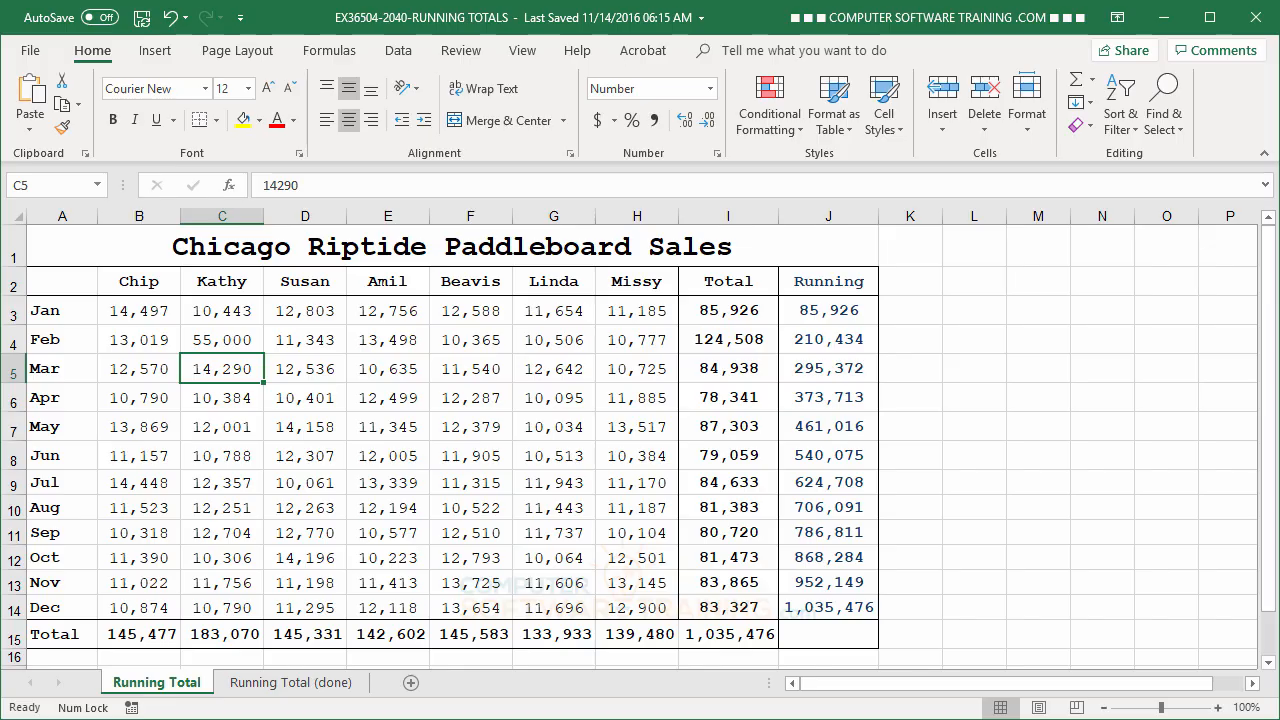
left_click_drag(833, 312, 835, 600)
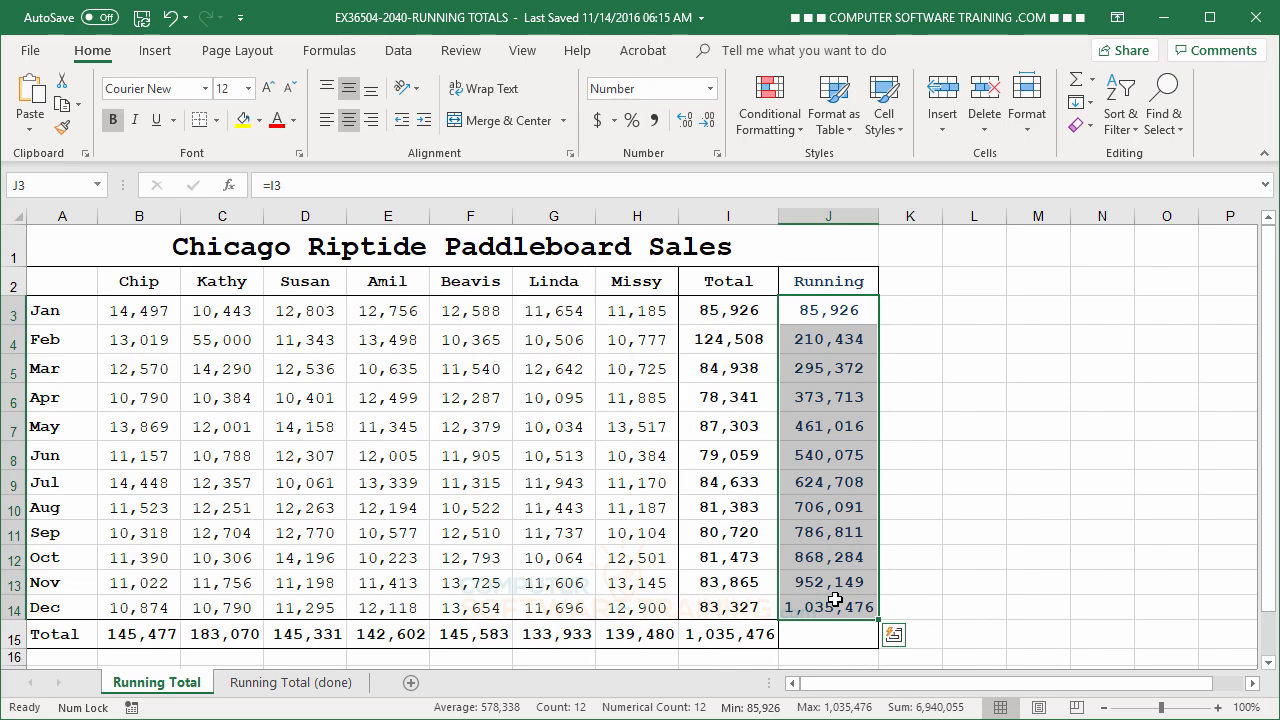
key("Delete")
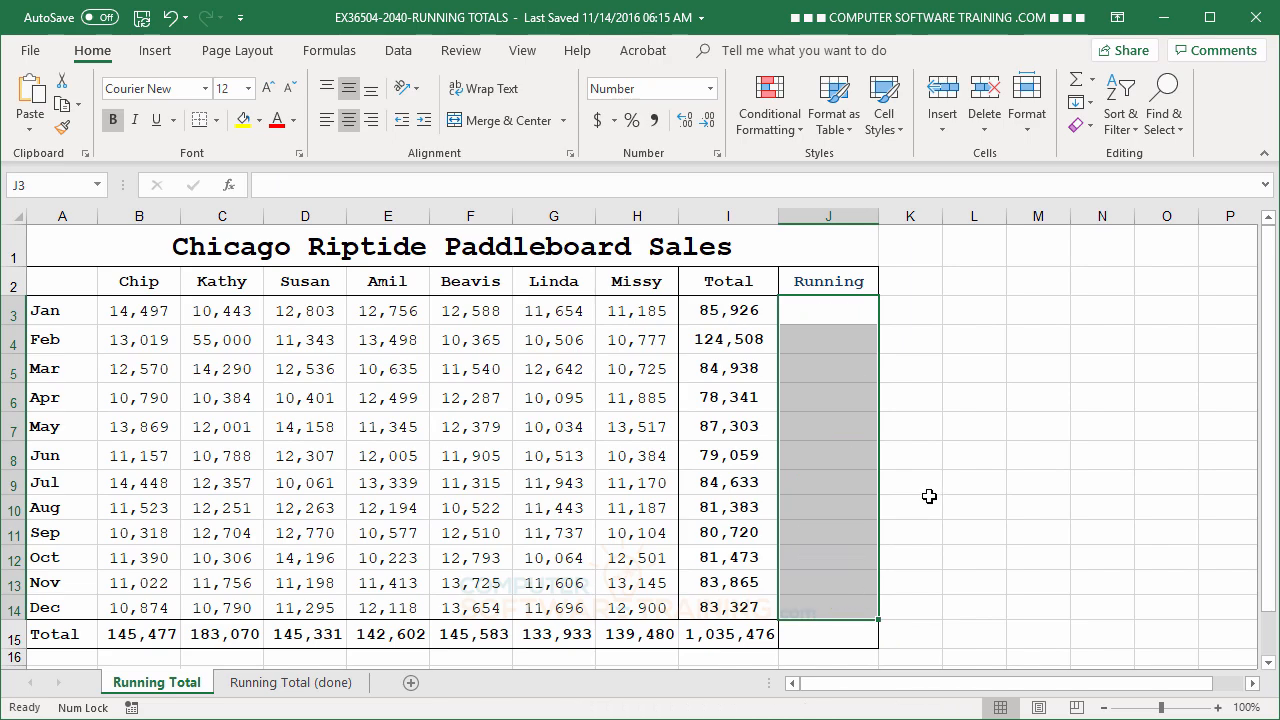
Enter =SUM($I$3:I3) in J3 for January's running total, with the start of the range locked as an absolute reference.
left_click(828, 312)
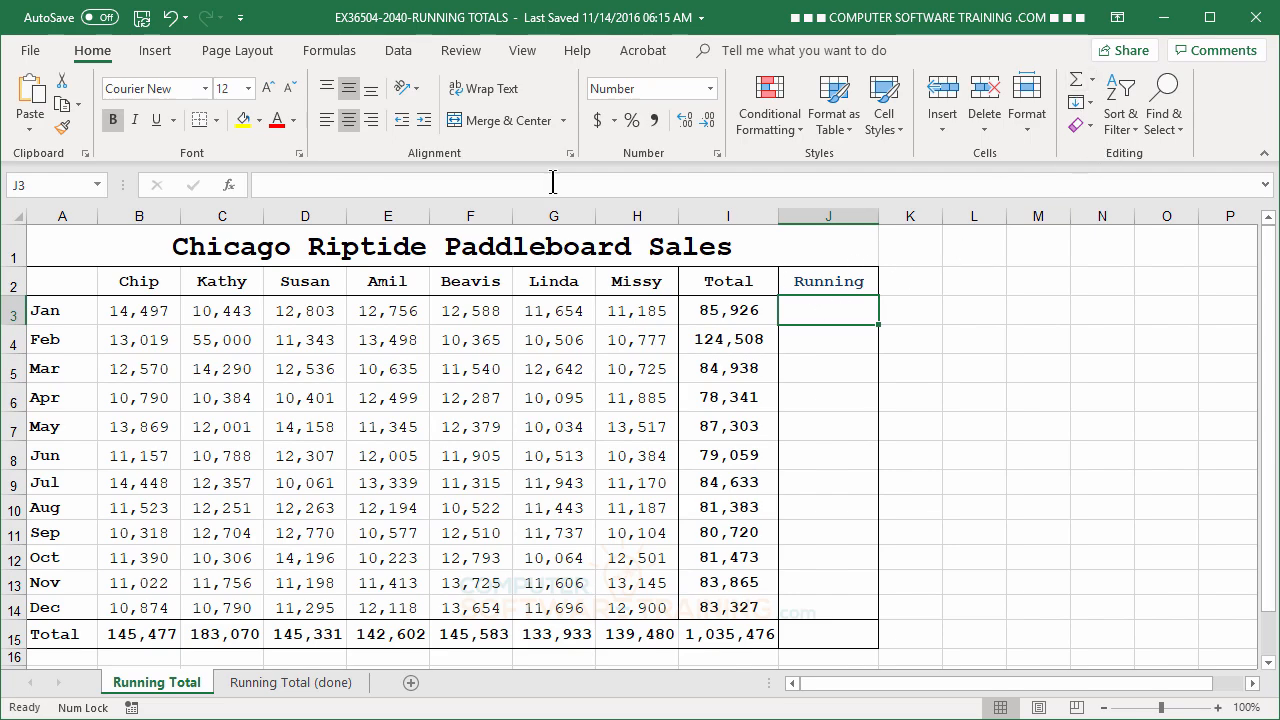
left_click(1077, 81)
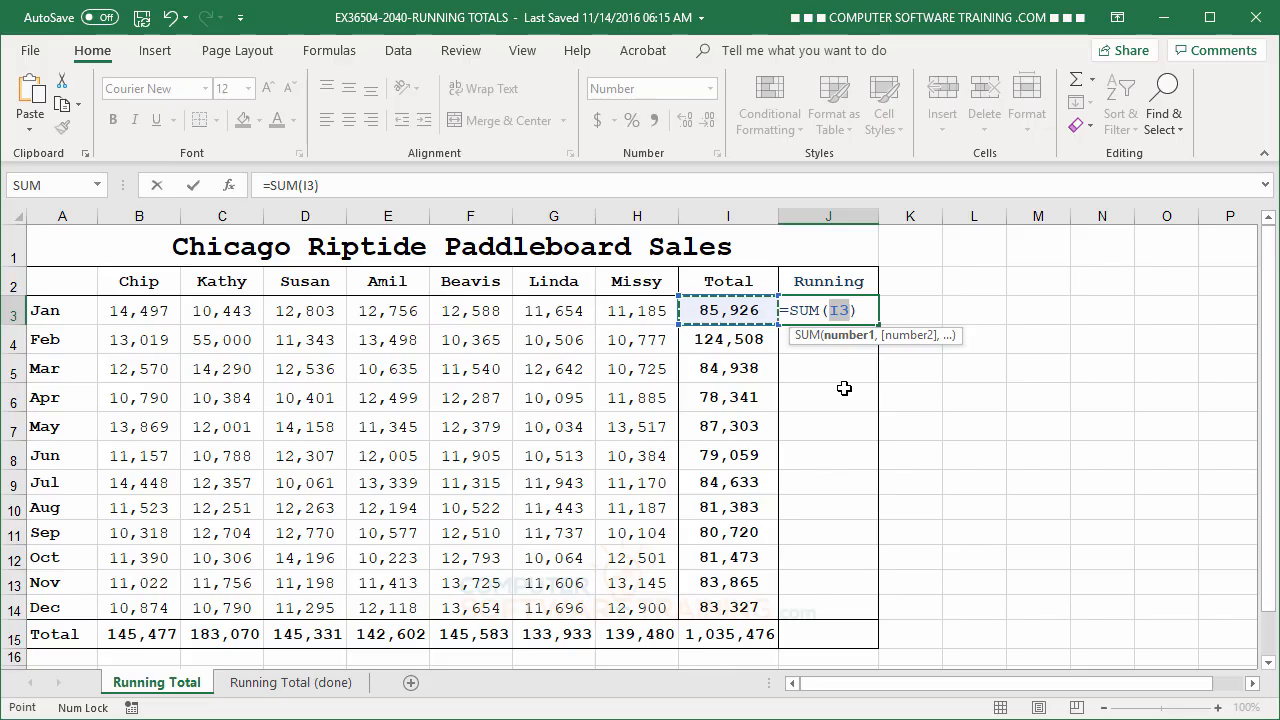
key("F8")
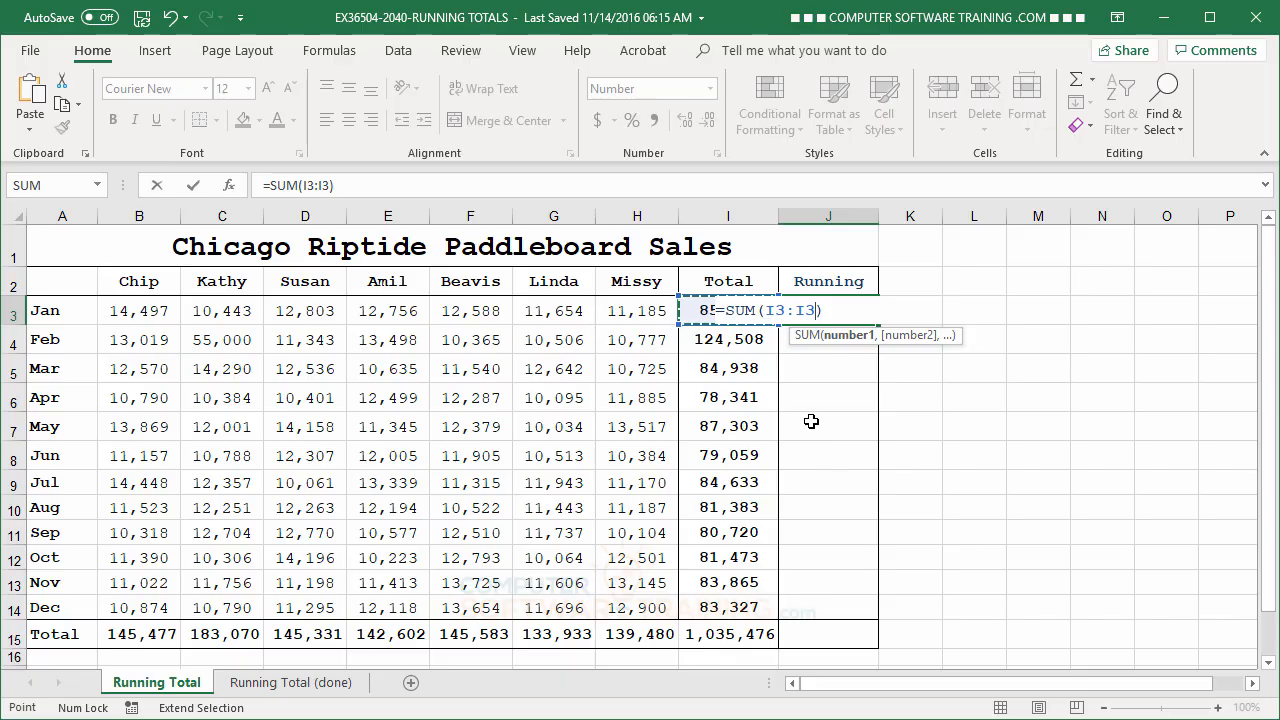
double_click(771, 310)
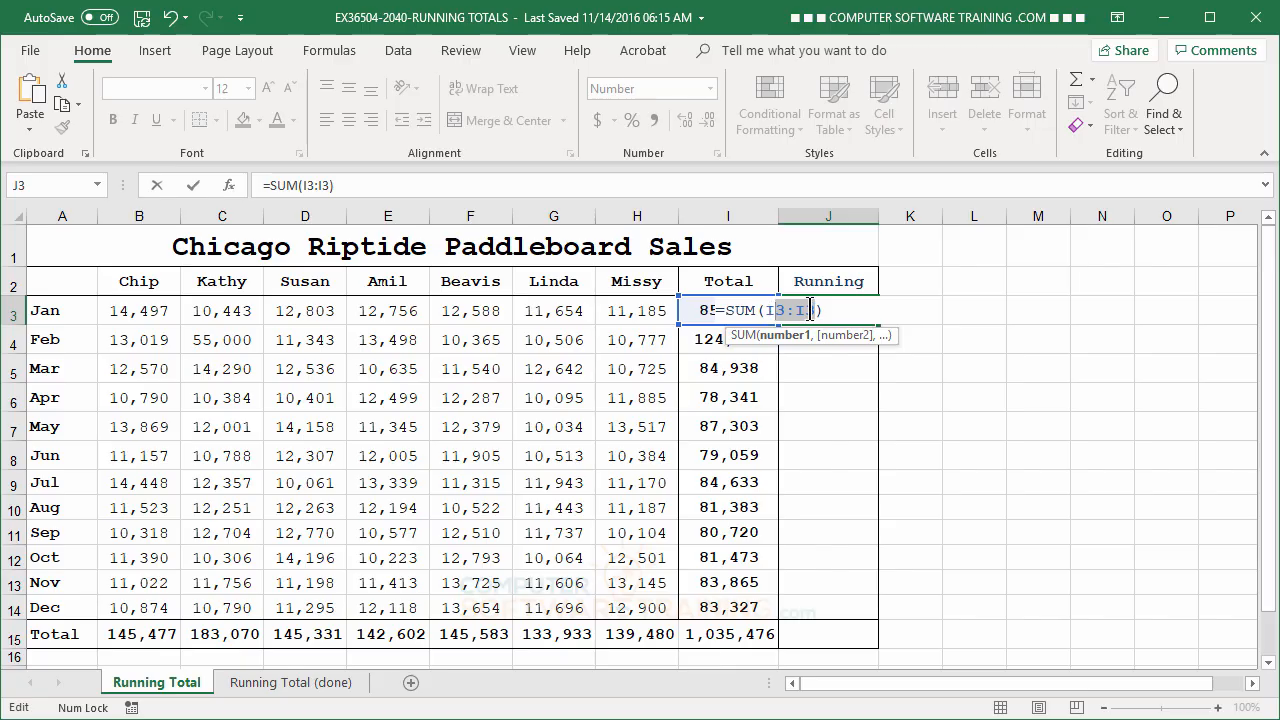
left_click(773, 310)
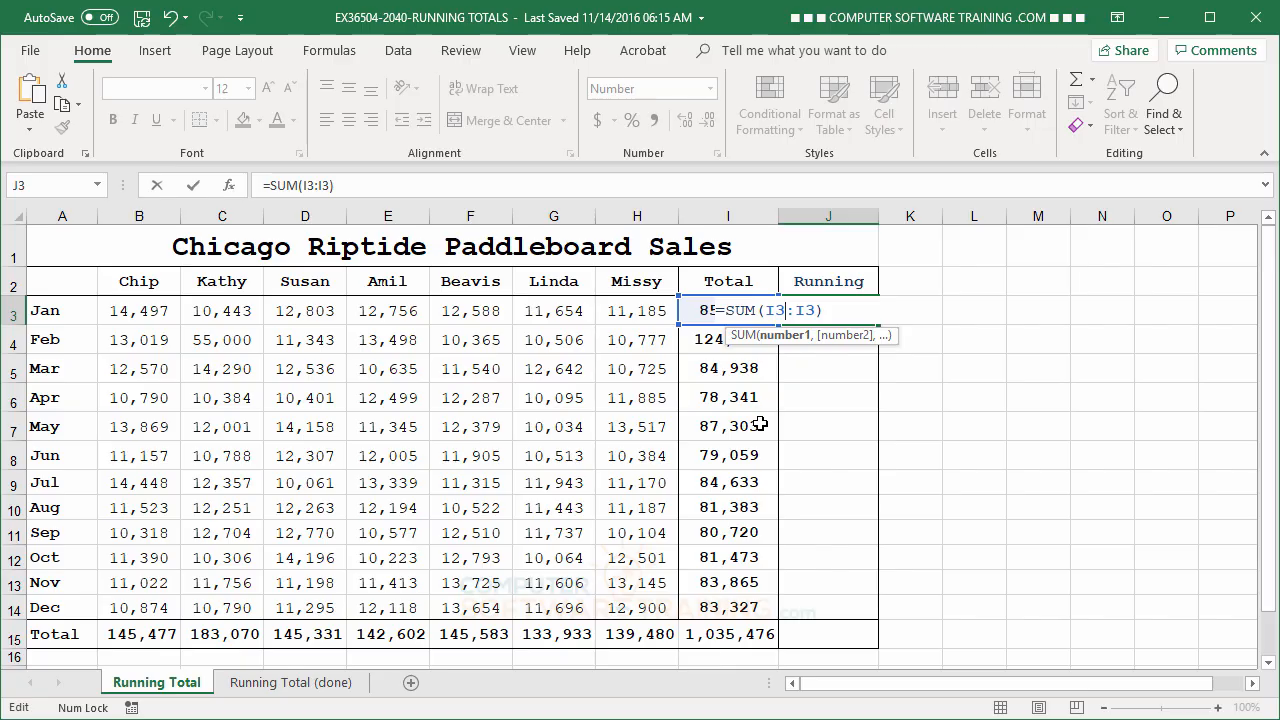
key("F4")
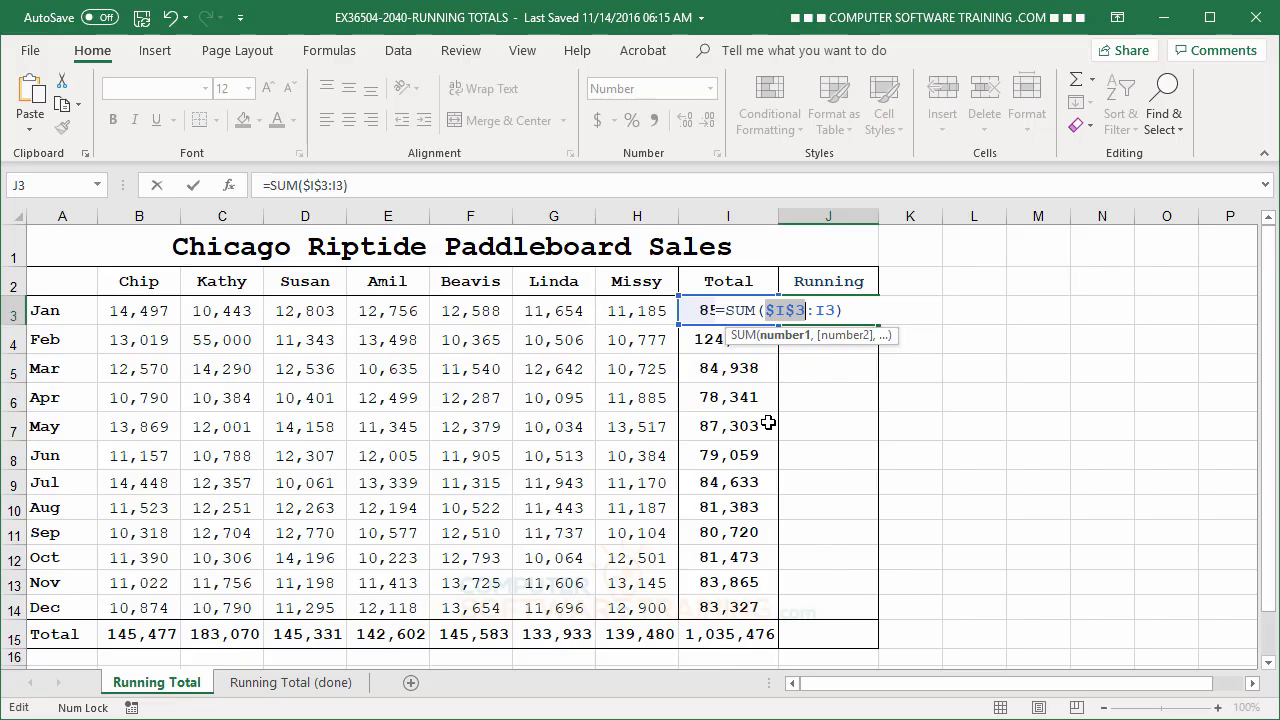
key("Return")
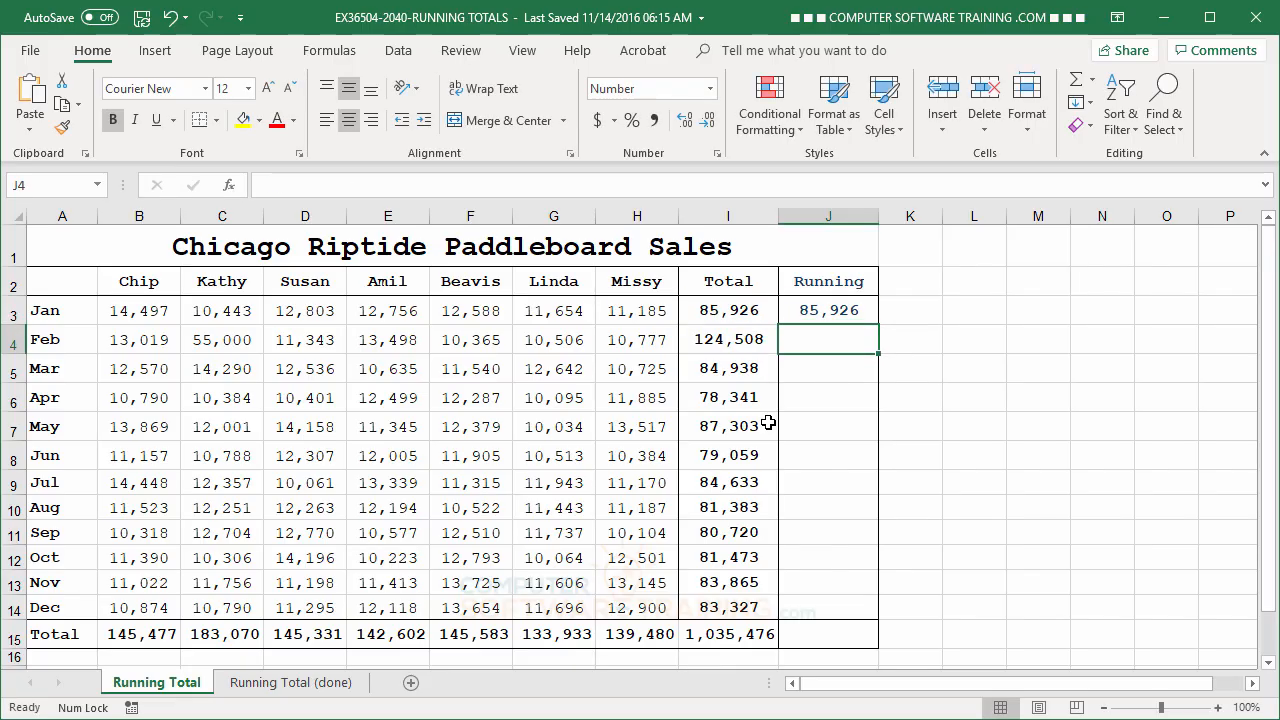
Fill the J3 formula down through J14 and check the copied formulas for February and December.
left_click(802, 314)
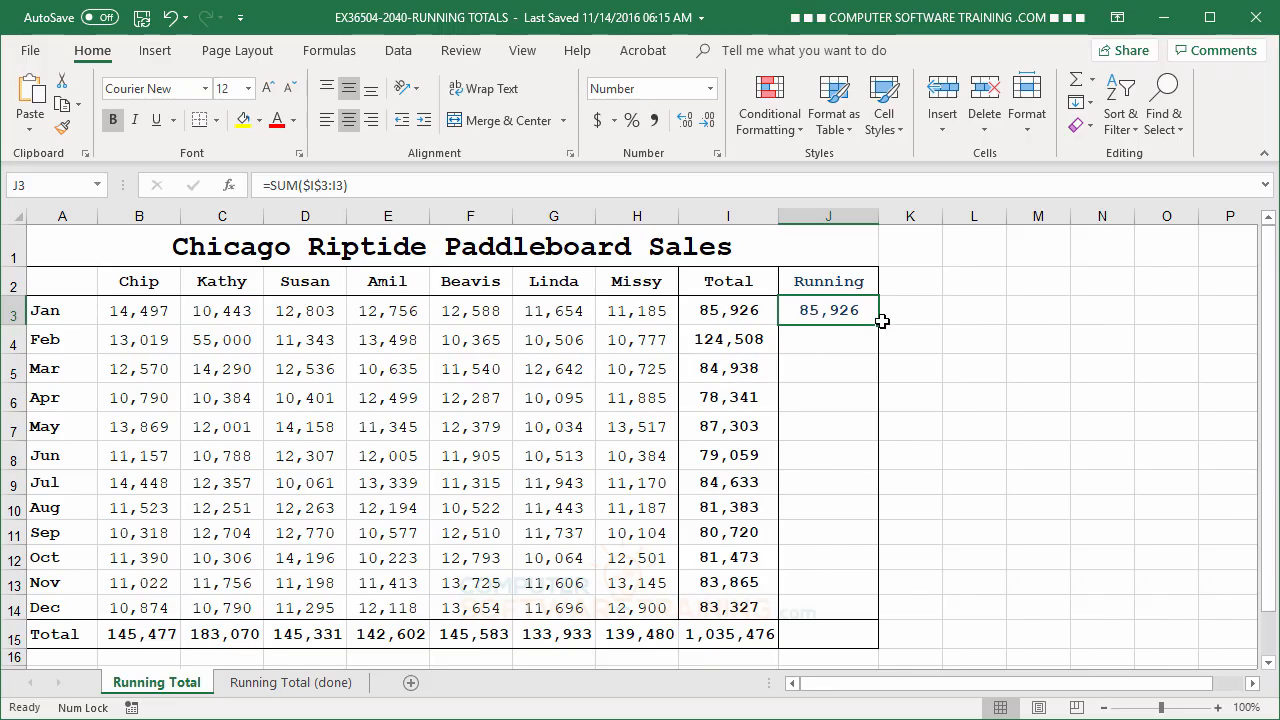
left_click_drag(877, 325, 877, 354)
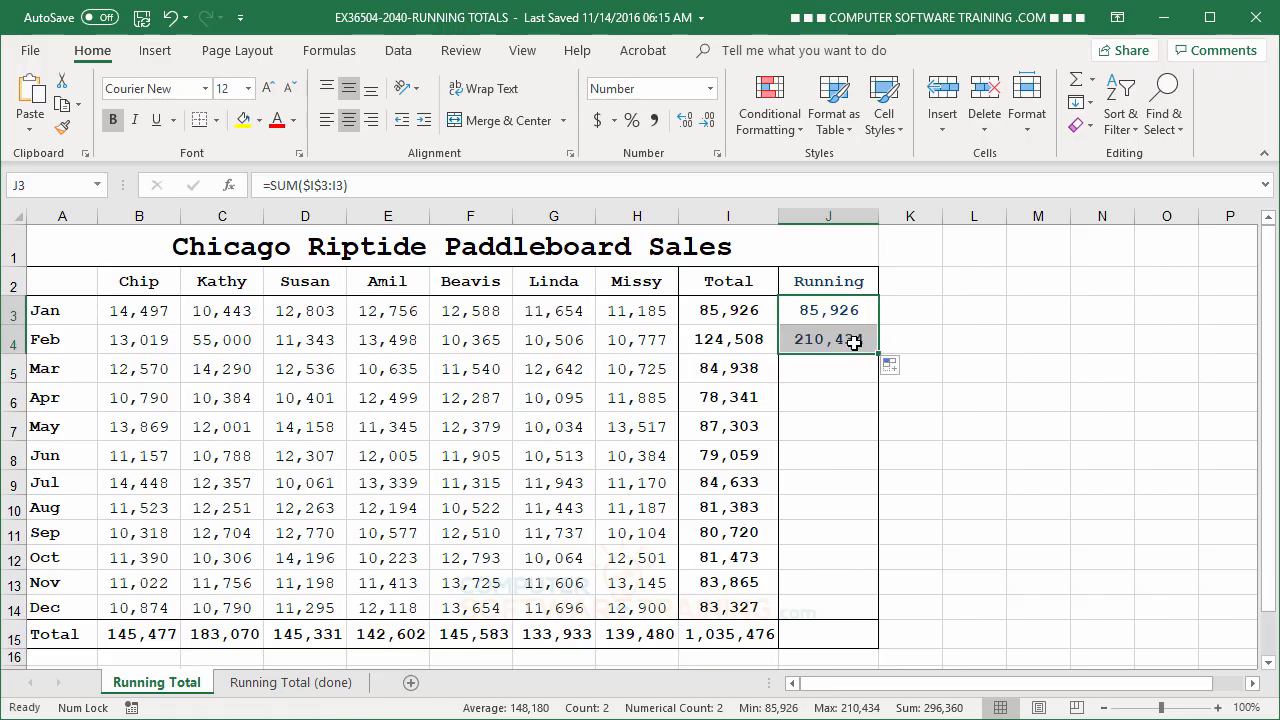
left_click(842, 341)
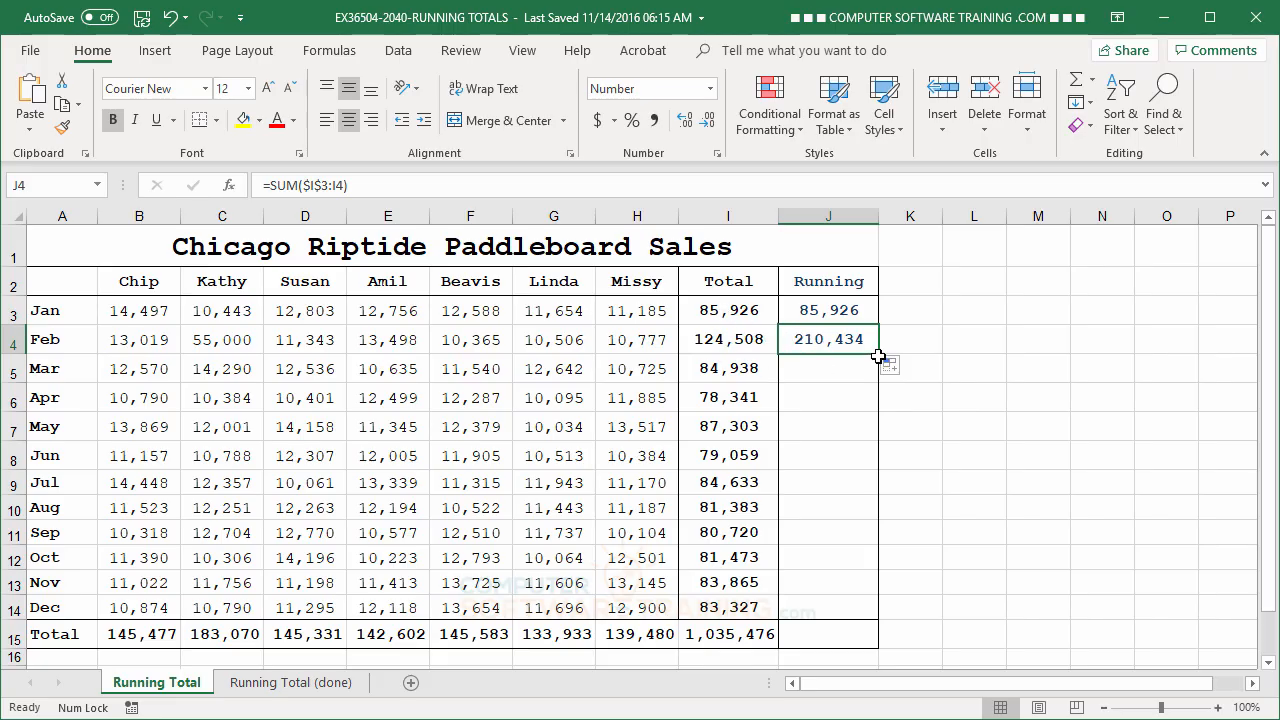
left_click_drag(877, 356, 889, 621)
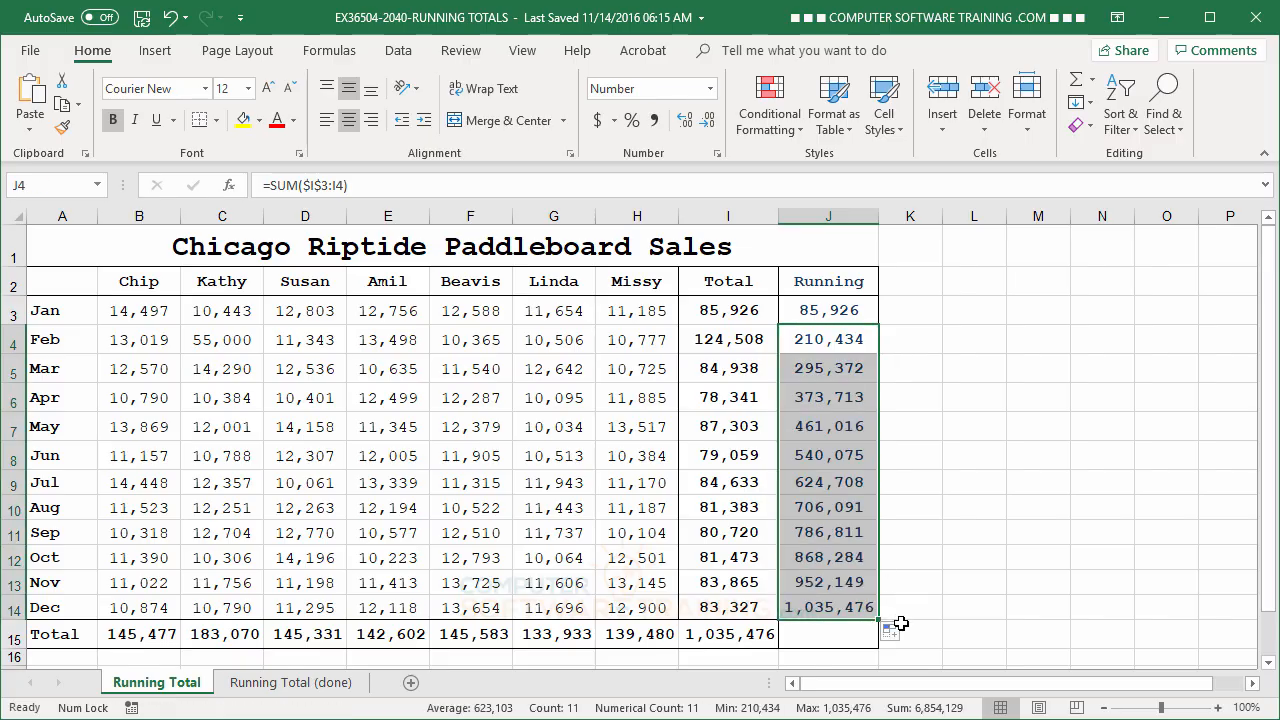
left_click(831, 609)
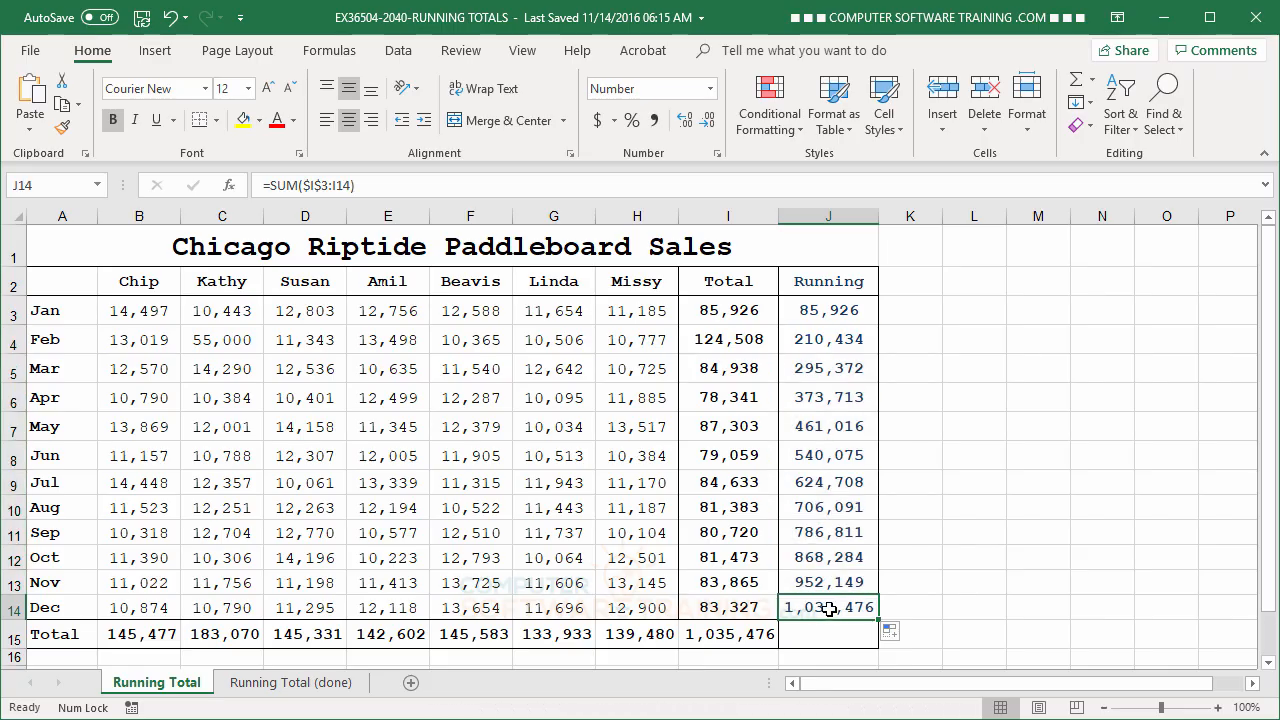